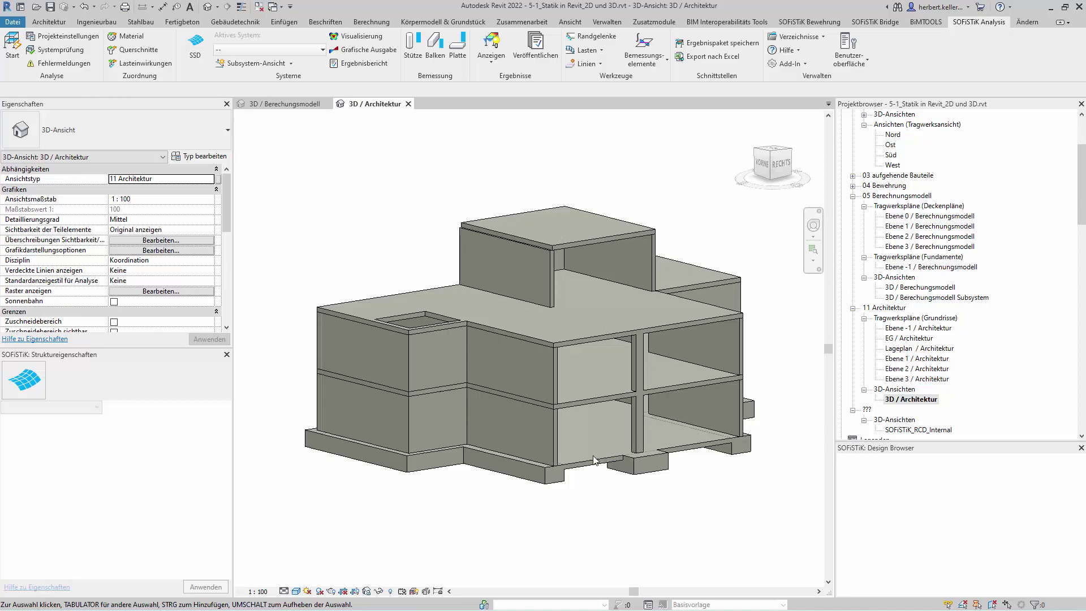
# In the 3D Berechnungsmodell view, check a foundation support: fixed x/y, 70000 kN/m³ z-spring.
pyautogui.click(287, 108)
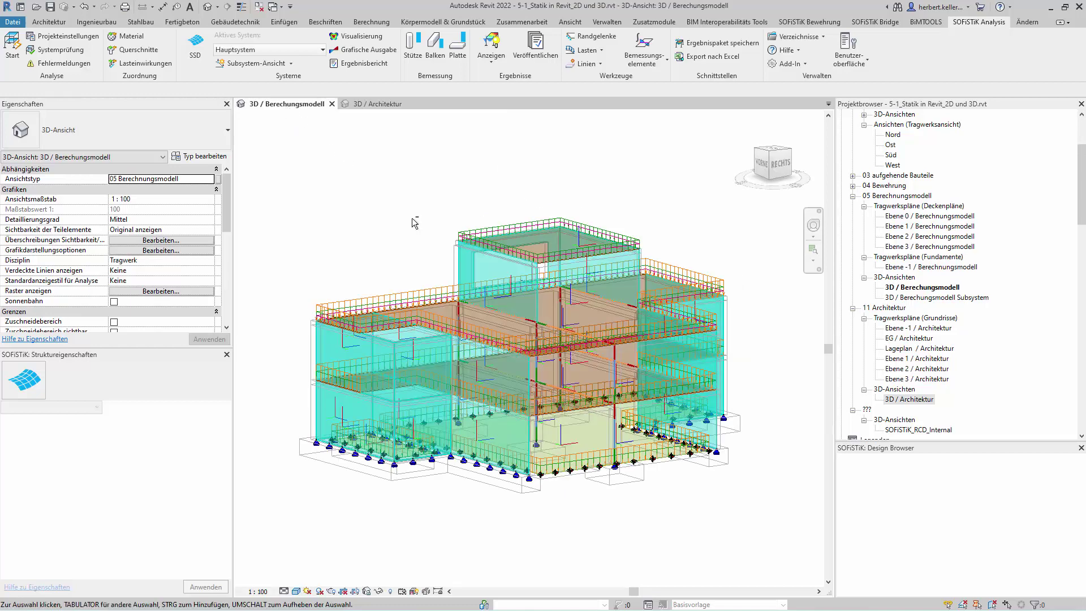
pyautogui.keyDown('shift'); pyautogui.moveTo(437, 213); pyautogui.dragTo(436, 202, button='middle'); pyautogui.keyUp('shift')
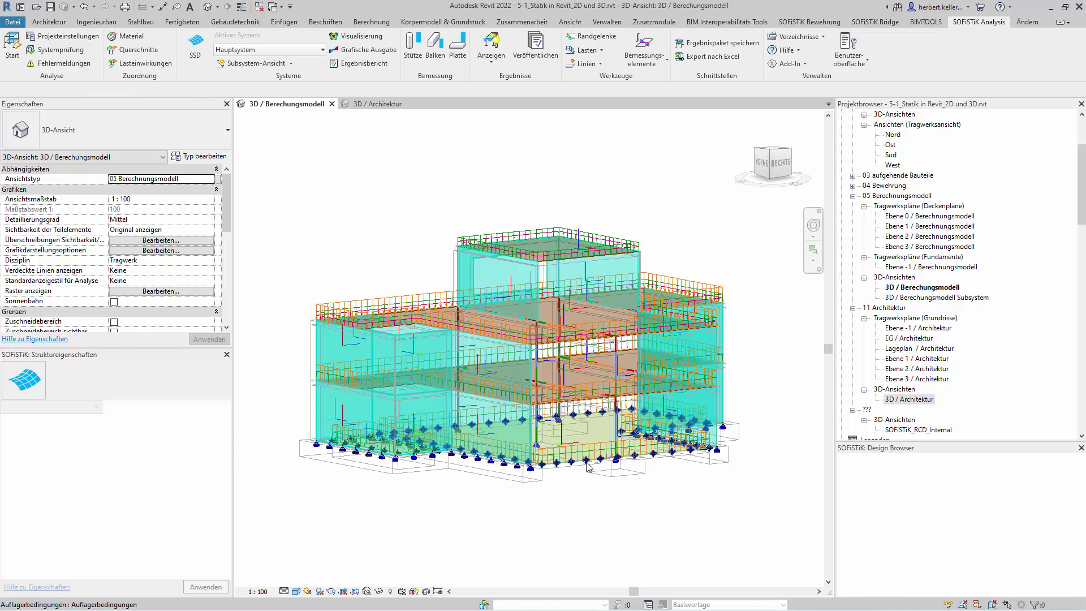
pyautogui.click(588, 465)
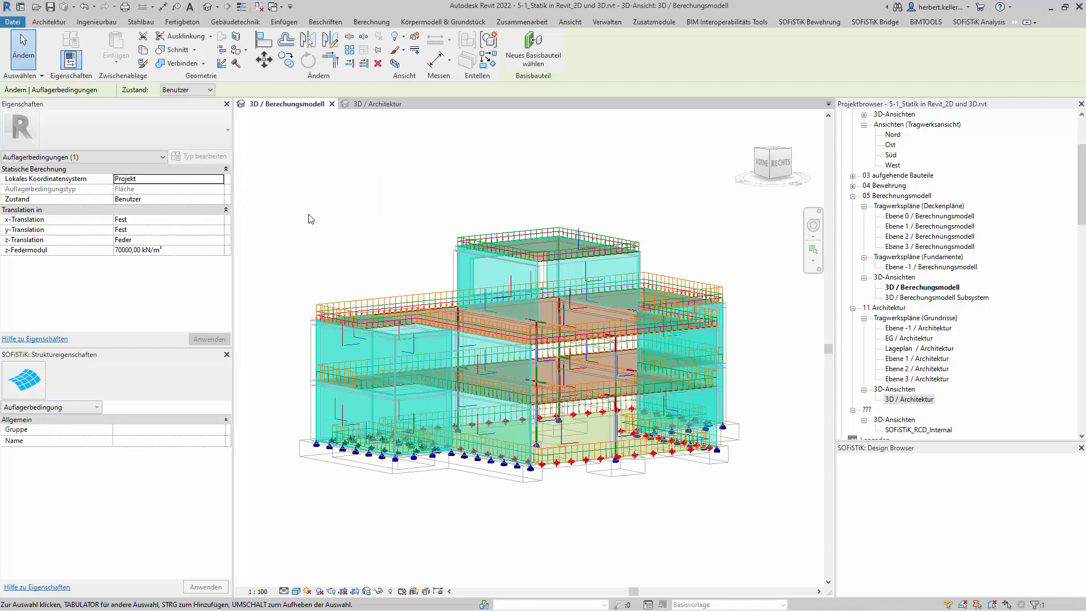
pyautogui.click(356, 199)
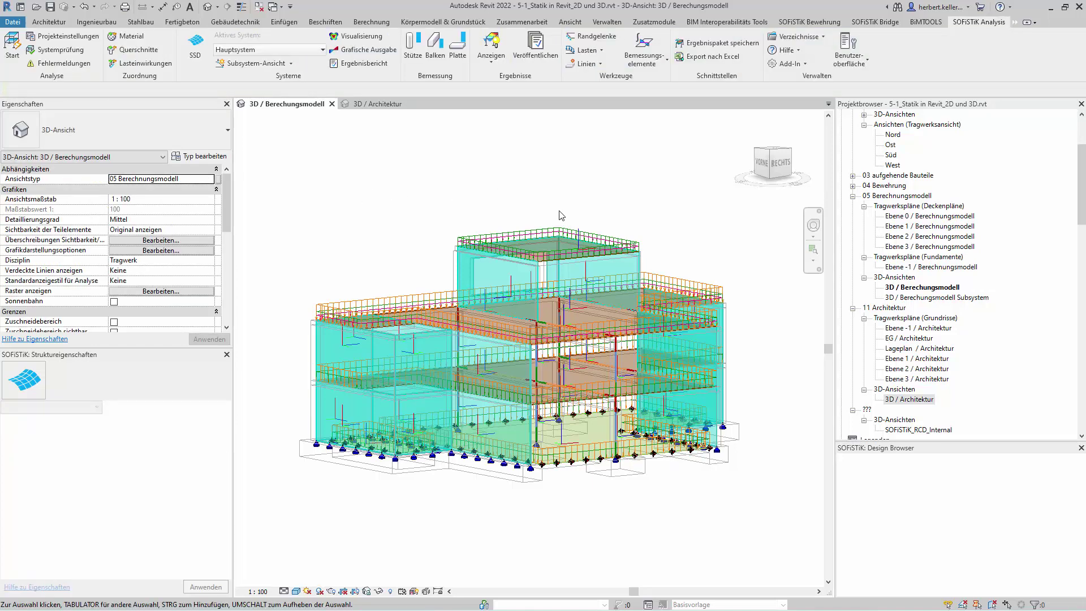
pyautogui.keyDown('shift'); pyautogui.moveTo(426, 189); pyautogui.dragTo(444, 198, button='middle'); pyautogui.keyUp('shift')
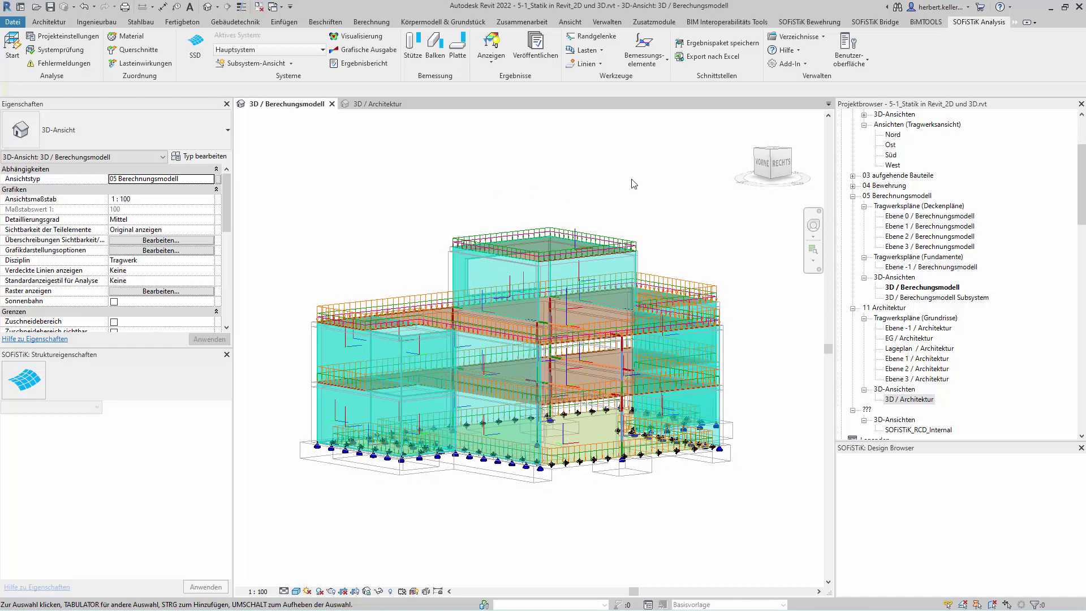
pyautogui.click(603, 52)
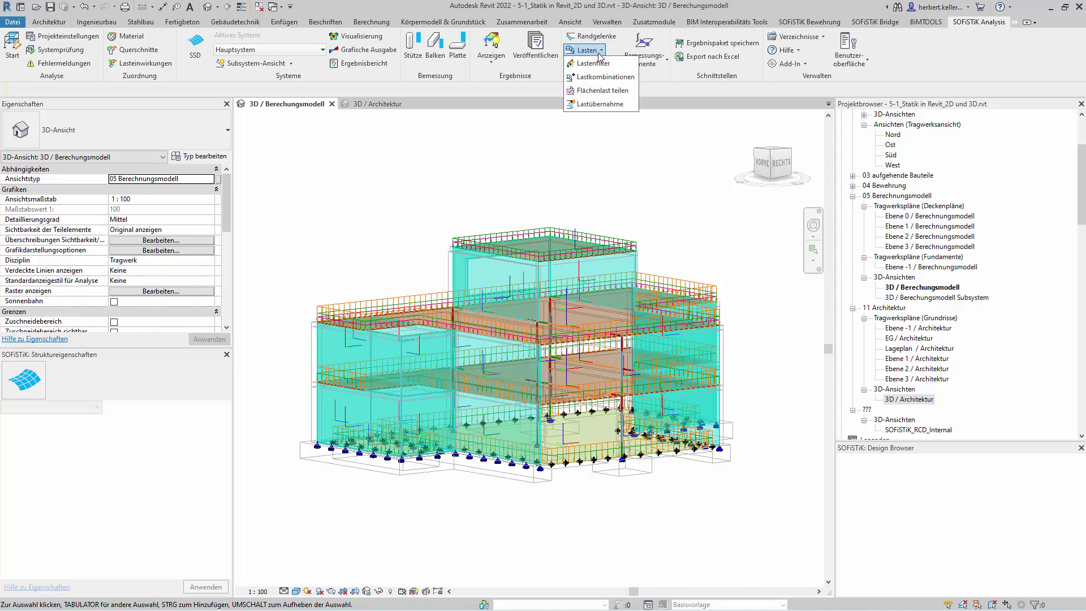
pyautogui.click(591, 66)
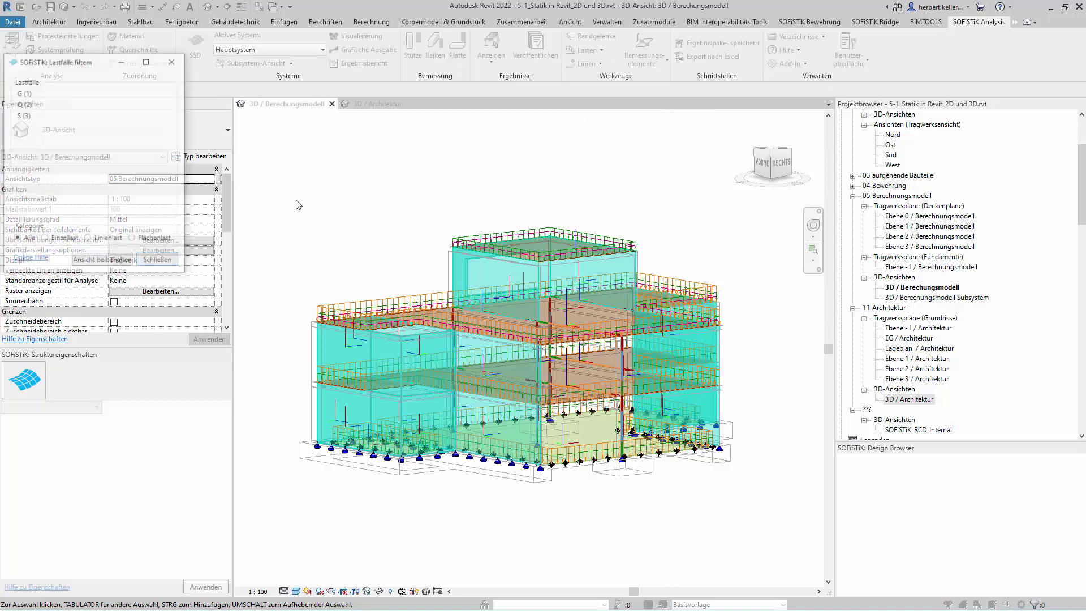
pyautogui.click(60, 95)
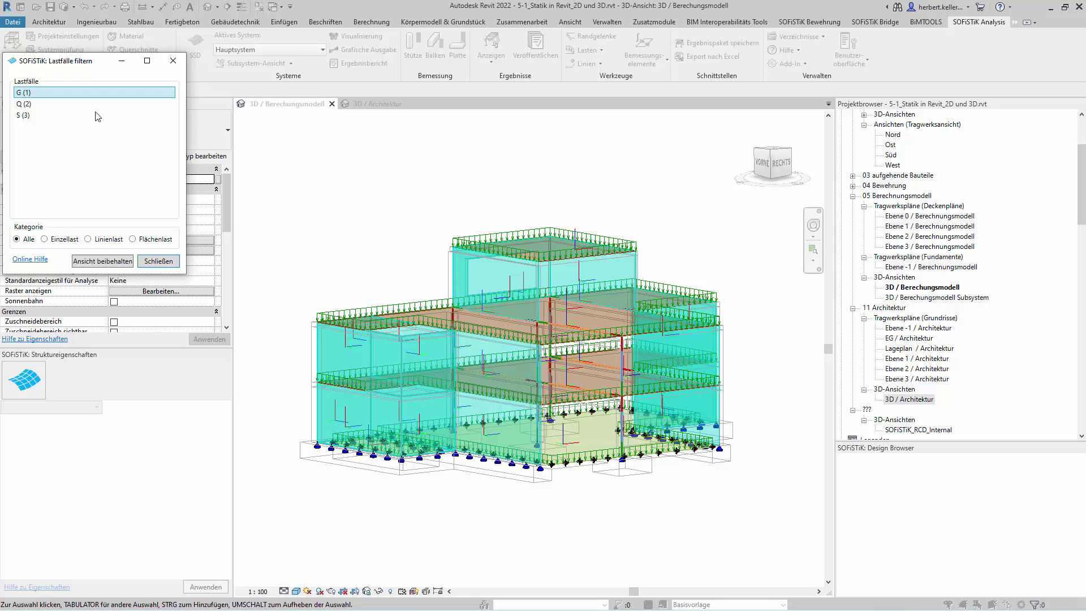
pyautogui.click(76, 105)
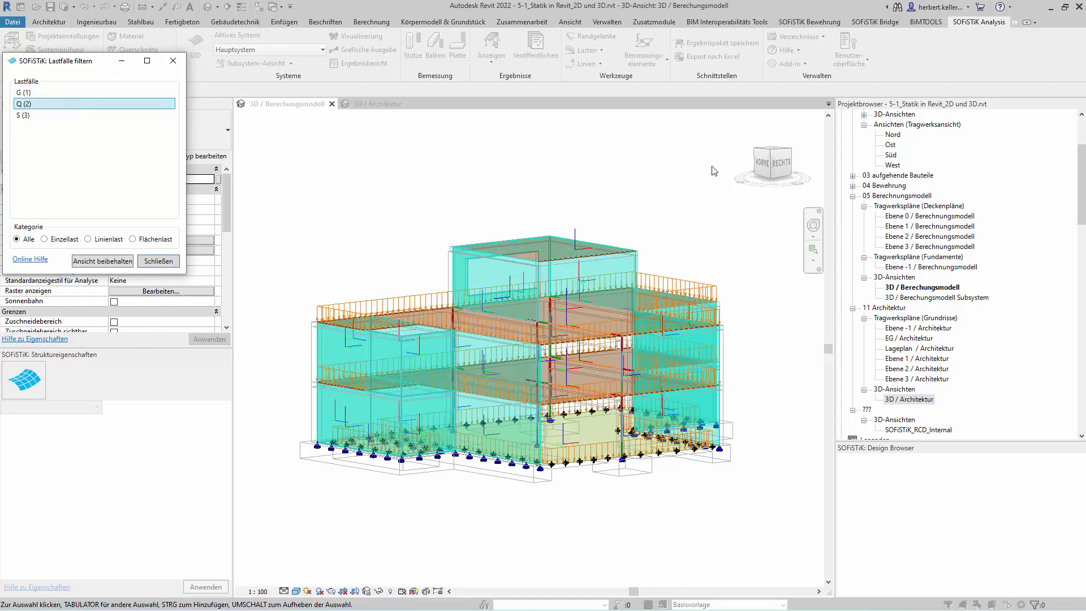
pyautogui.click(100, 116)
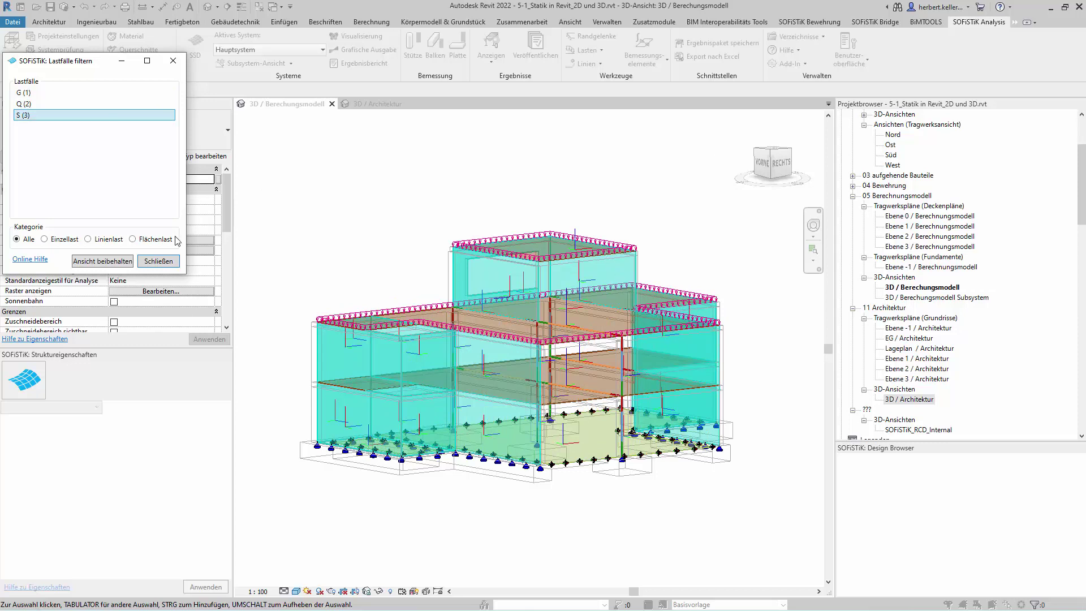
pyautogui.click(166, 263)
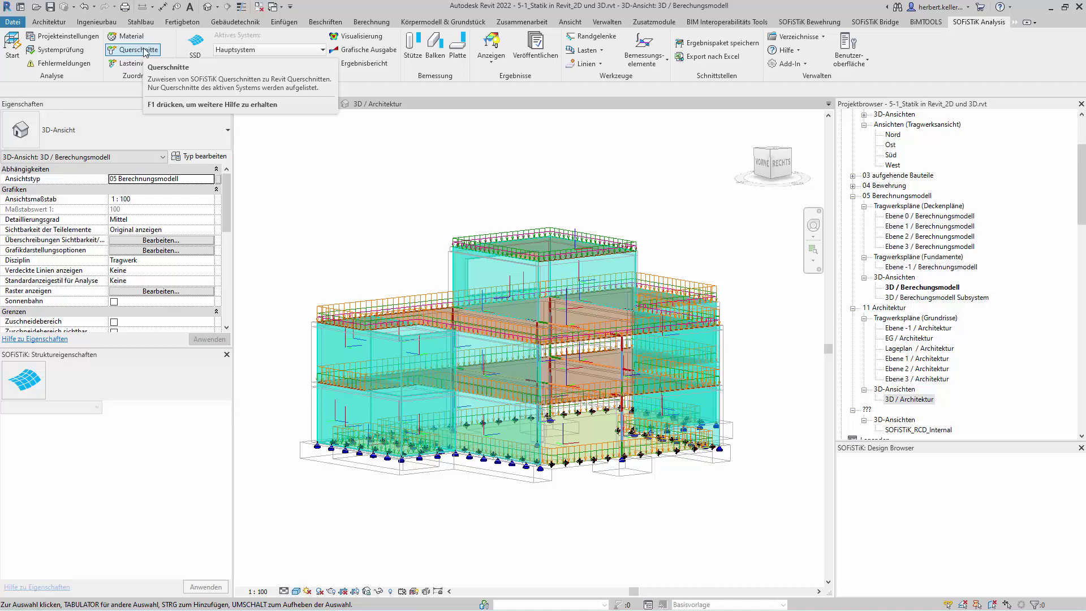
pyautogui.click(595, 38)
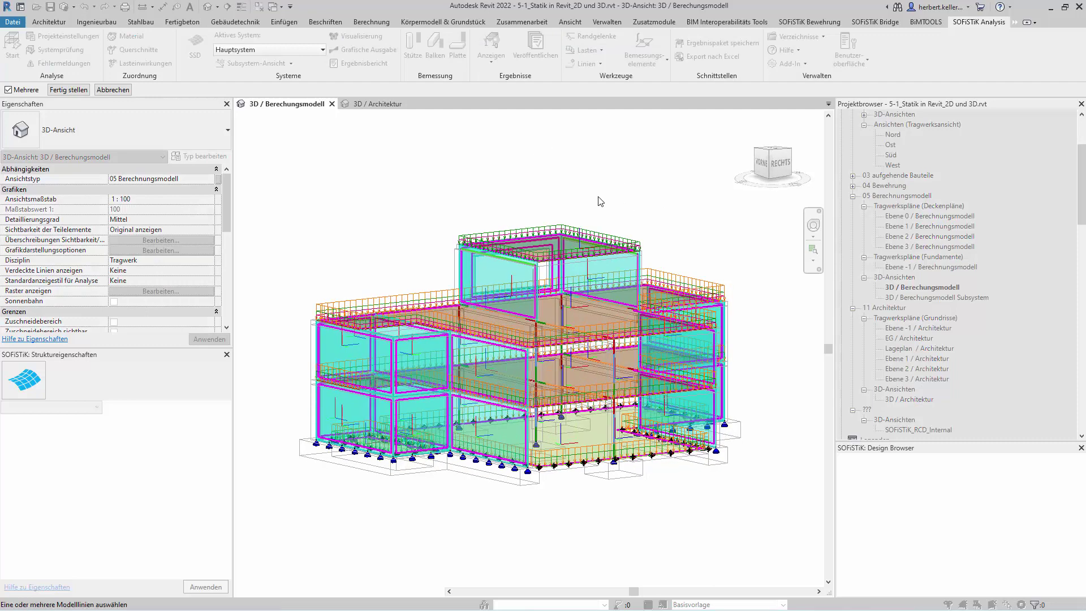
pyautogui.scroll(3, 601, 201)
pyautogui.scroll(2, 600, 201)
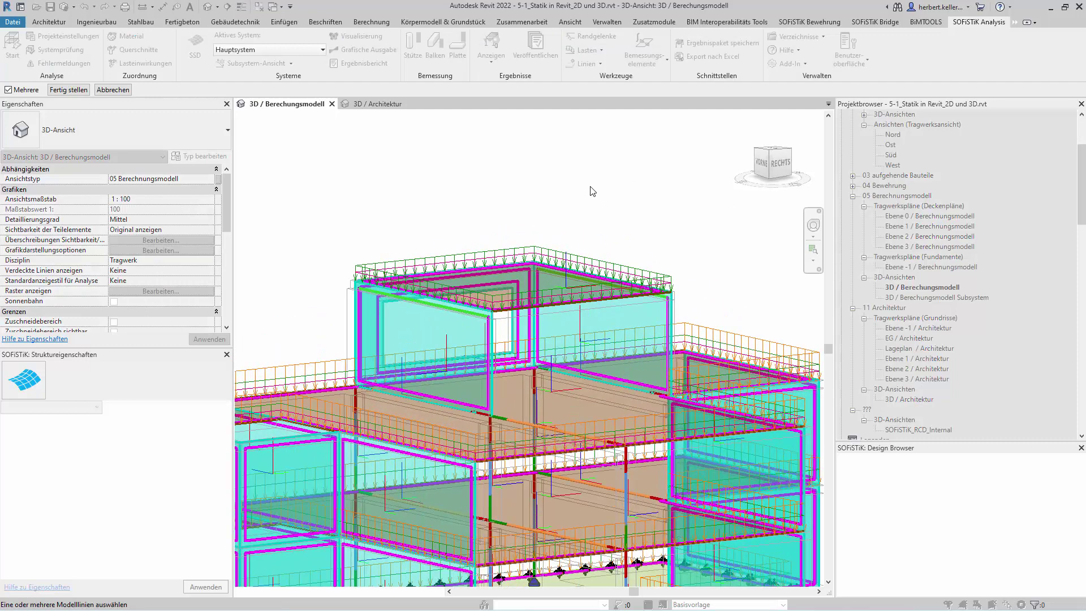
pyautogui.click(366, 290)
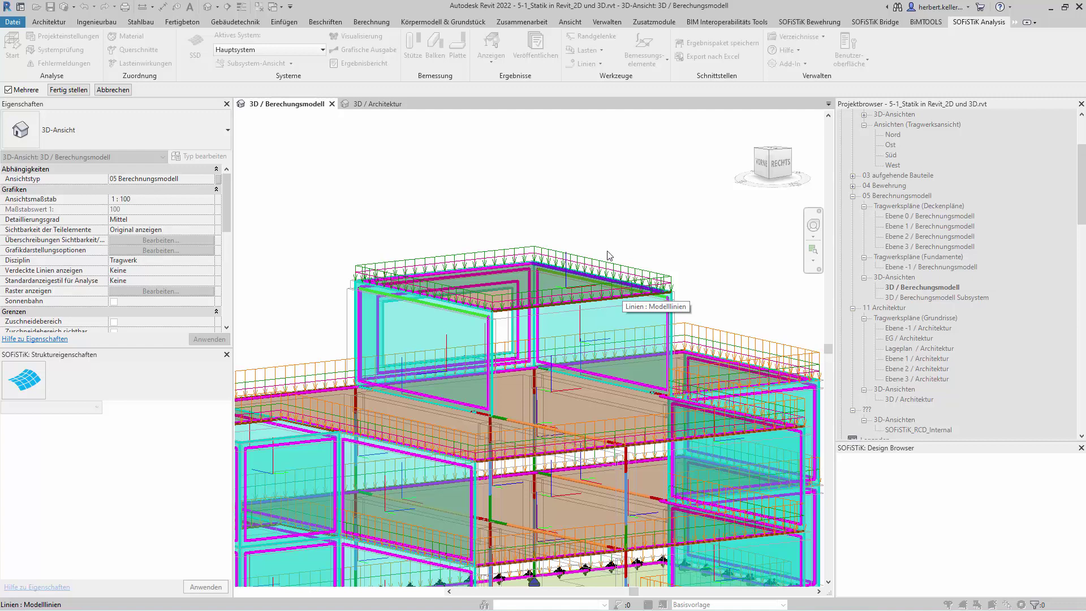
pyautogui.scroll(-3, 534, 194)
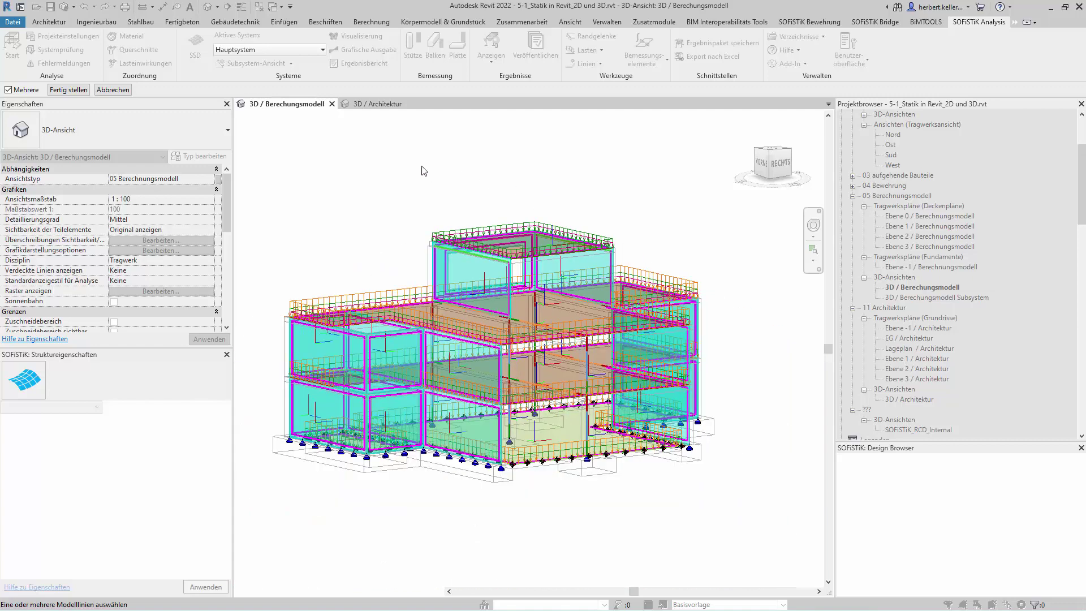
pyautogui.press('Escape')
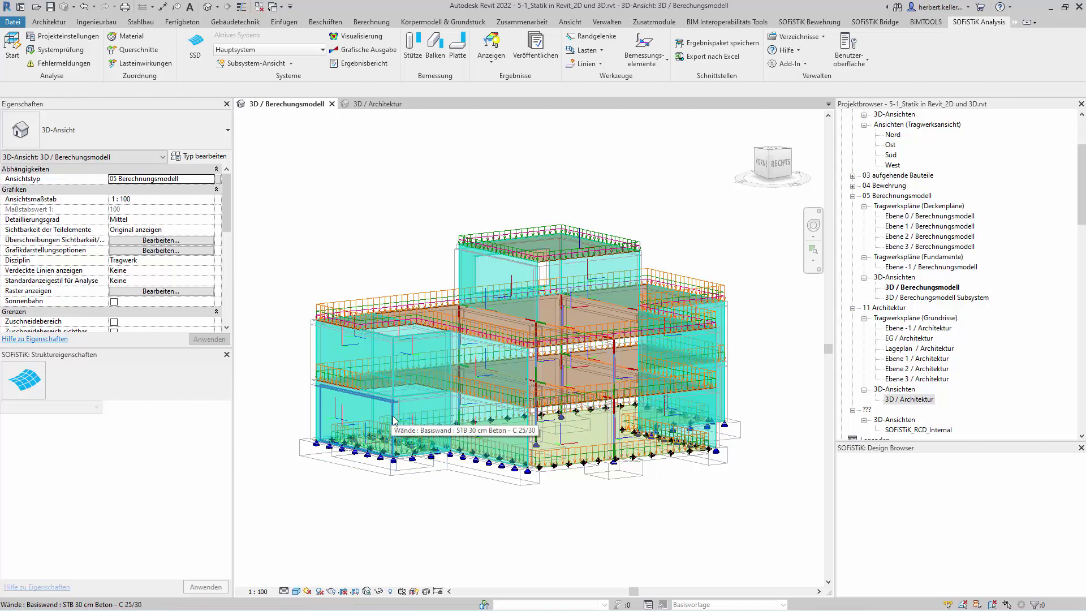
pyautogui.click(571, 467)
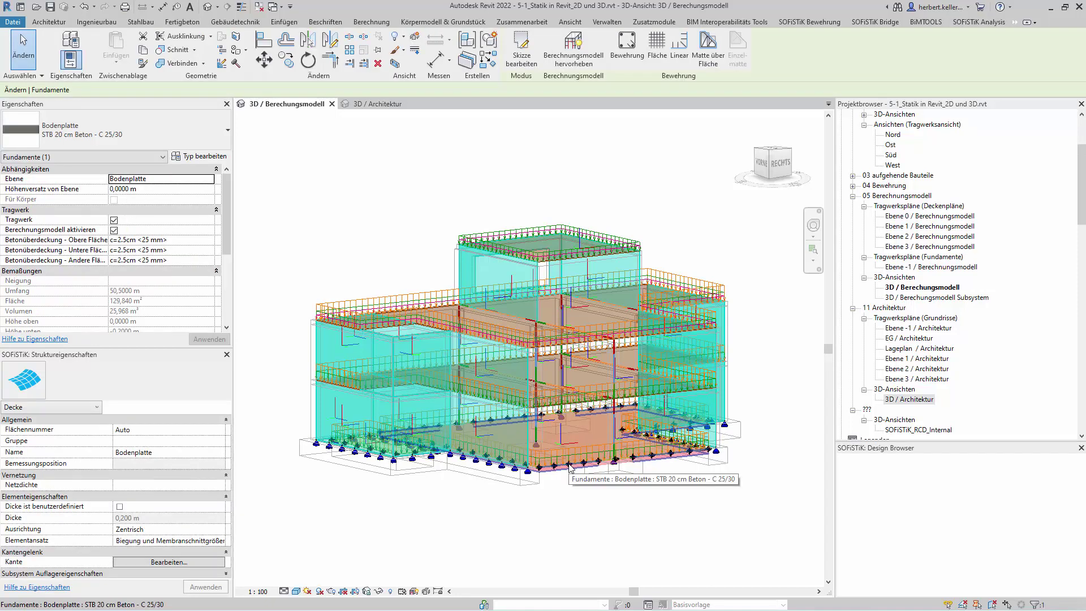
pyautogui.click(568, 428)
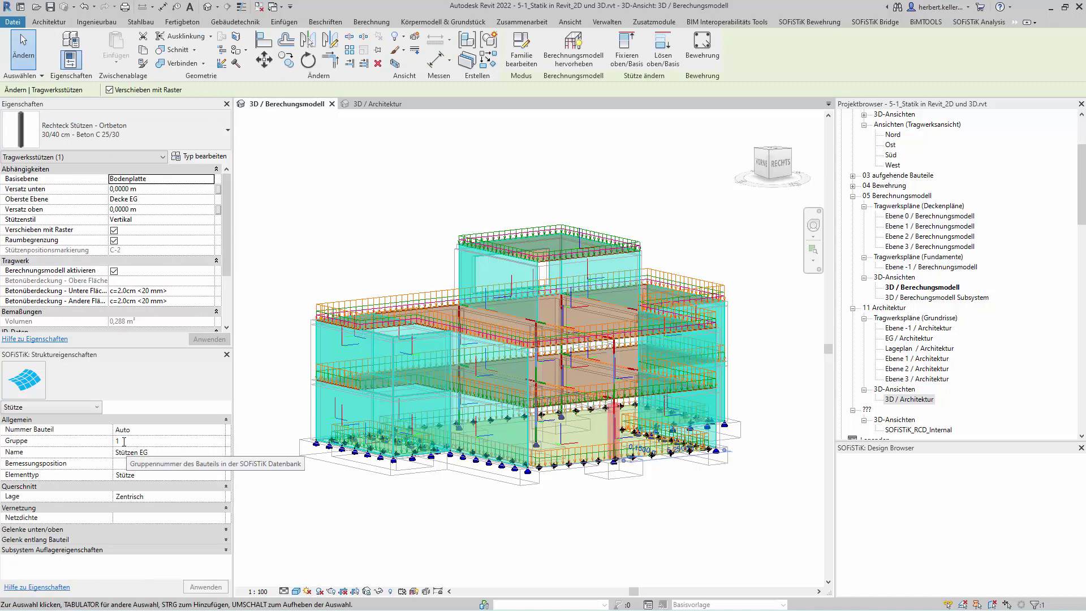
pyautogui.click(615, 372)
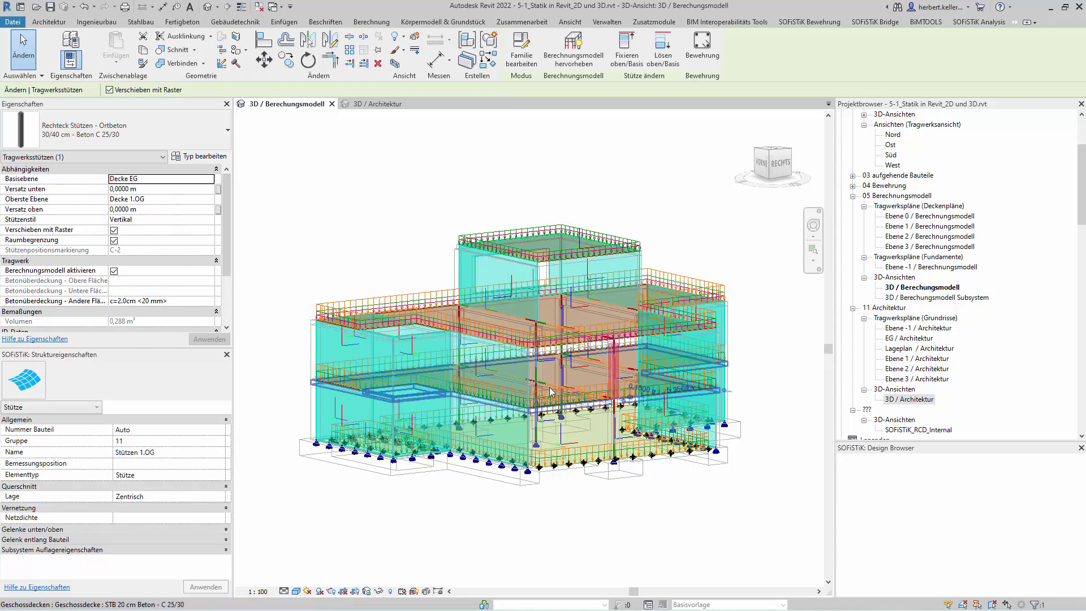
pyautogui.click(559, 411)
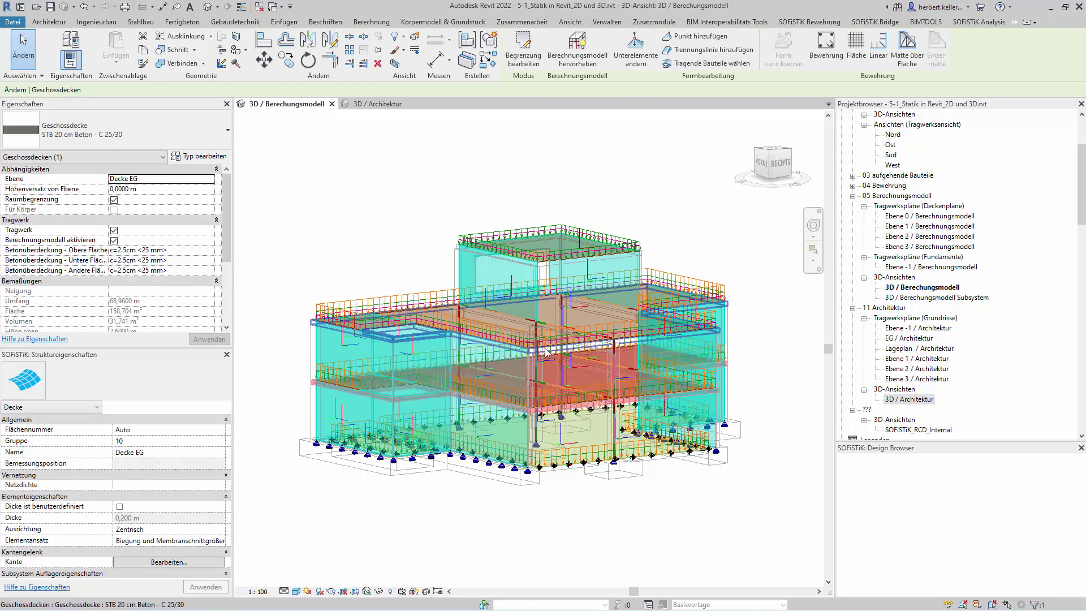
pyautogui.click(407, 331)
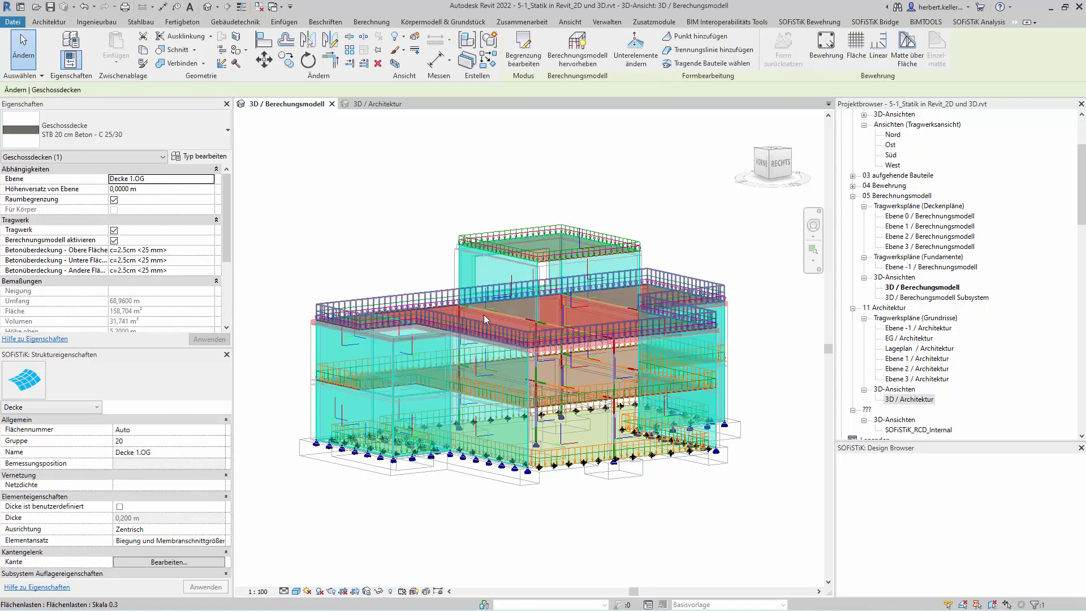
pyautogui.click(394, 360)
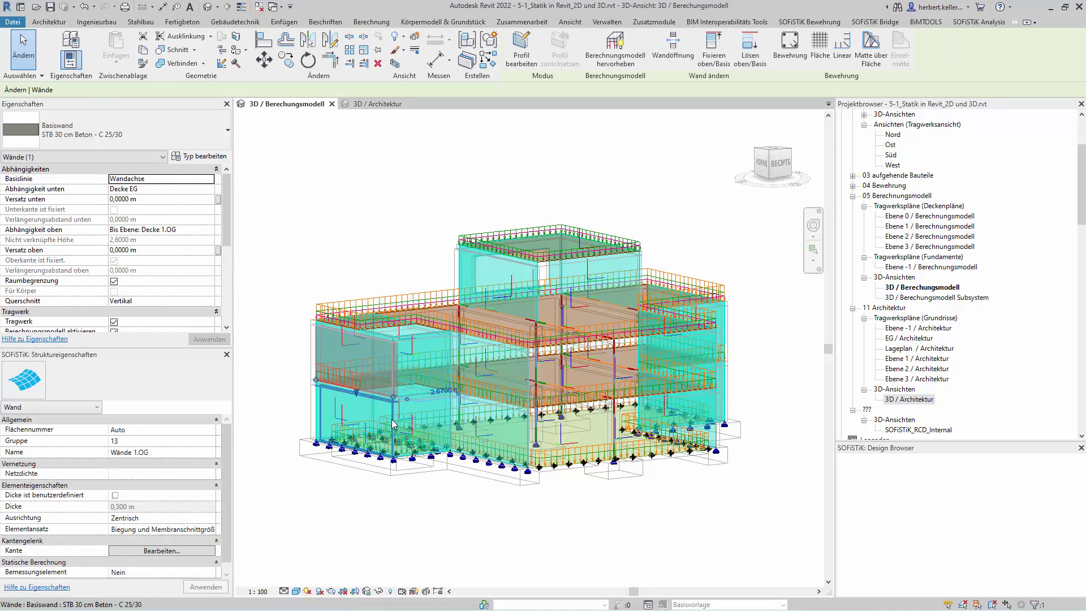
pyautogui.click(374, 420)
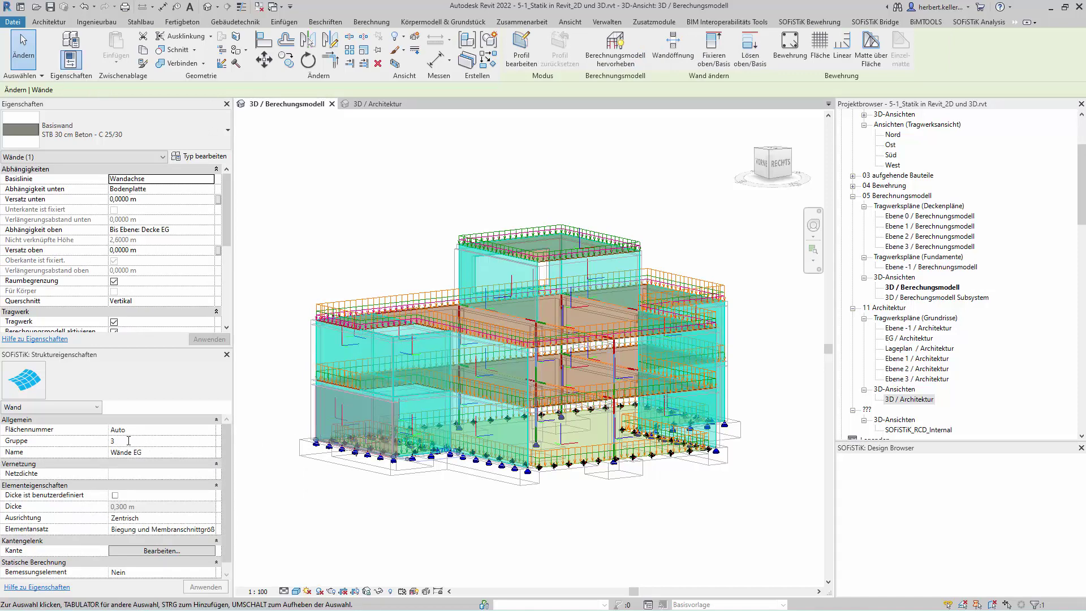
pyautogui.click(463, 272)
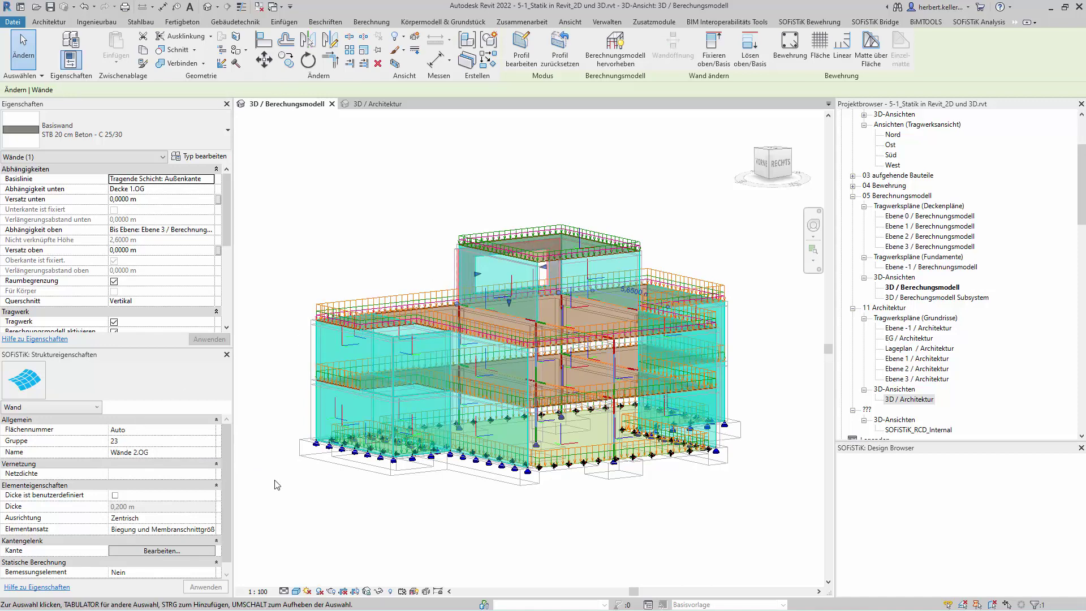
pyautogui.click(402, 504)
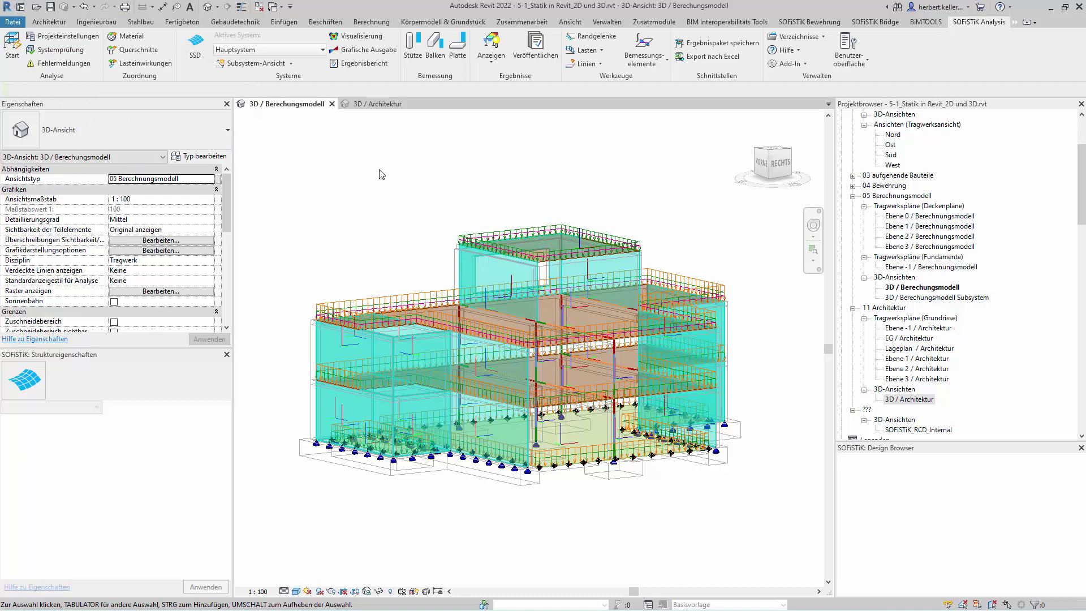
# Run the SOFiSTiK calculation for all load cases and view the meshed system in Visualisierung.
pyautogui.click(13, 45)
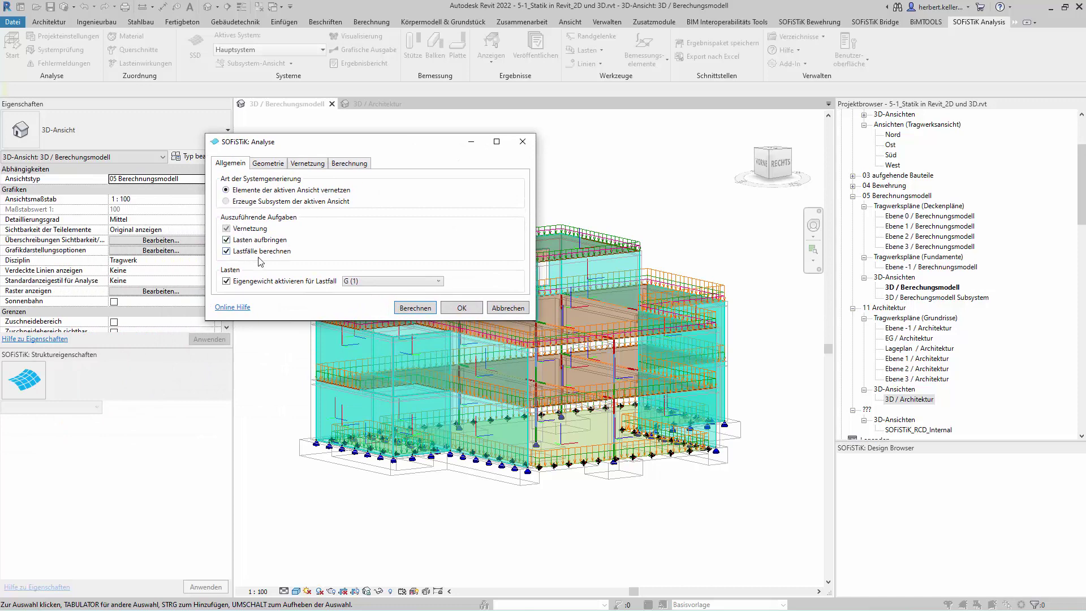
pyautogui.click(432, 312)
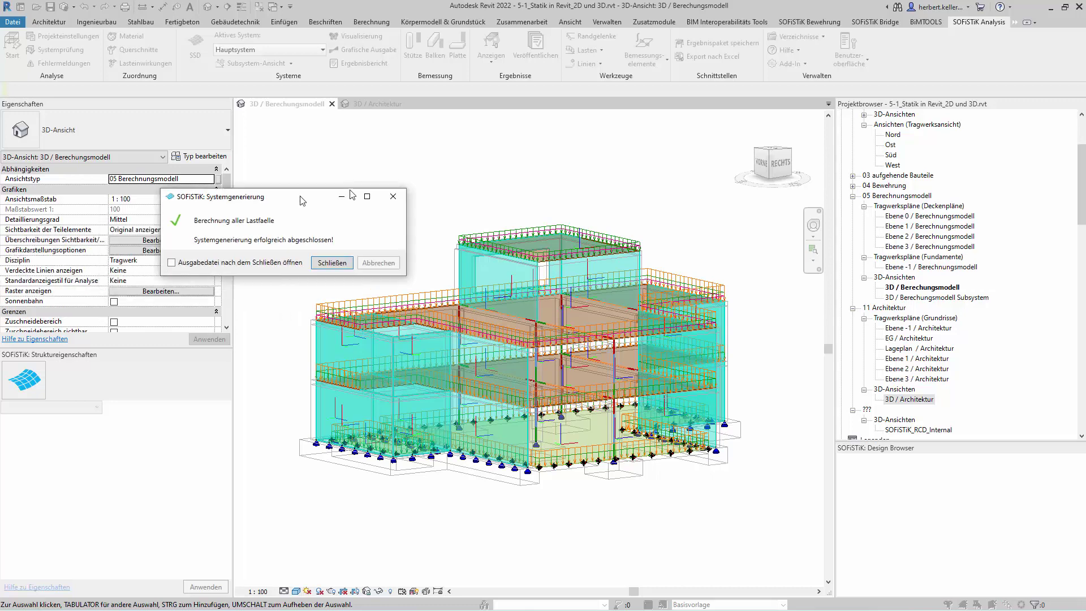
pyautogui.click(431, 235)
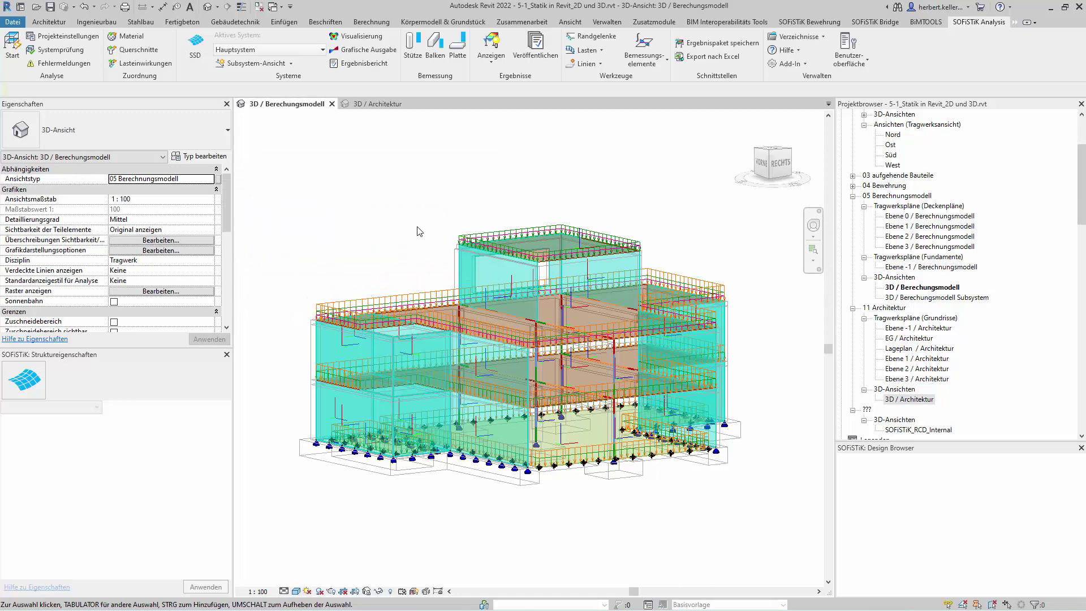
pyautogui.click(351, 38)
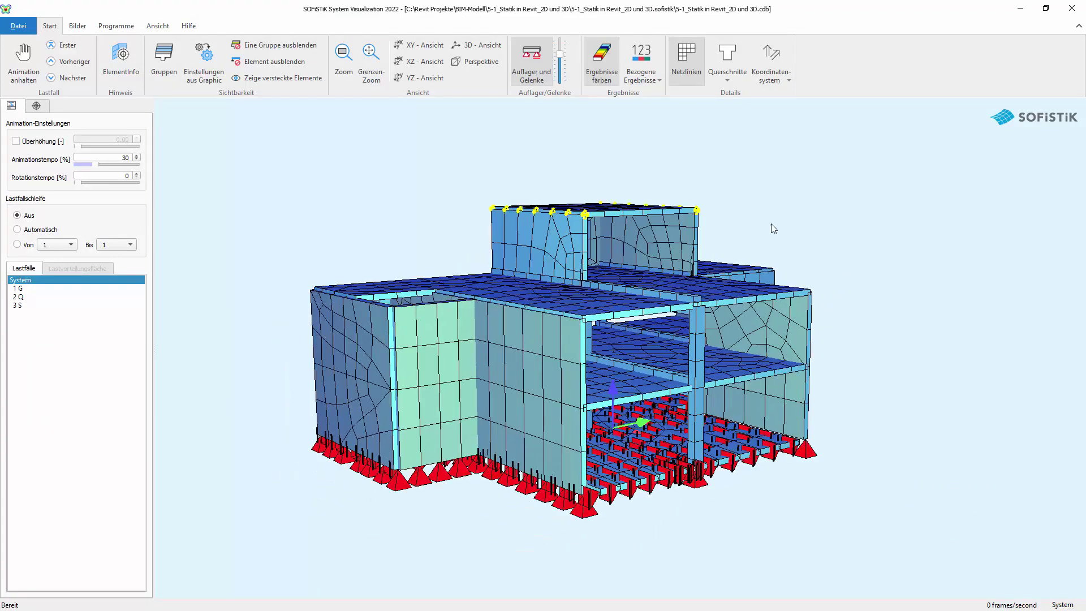
# View the mesh from a lower angle and shrink the Auflager/Gelenke symbols.
pyautogui.scroll(5, 592, 219)
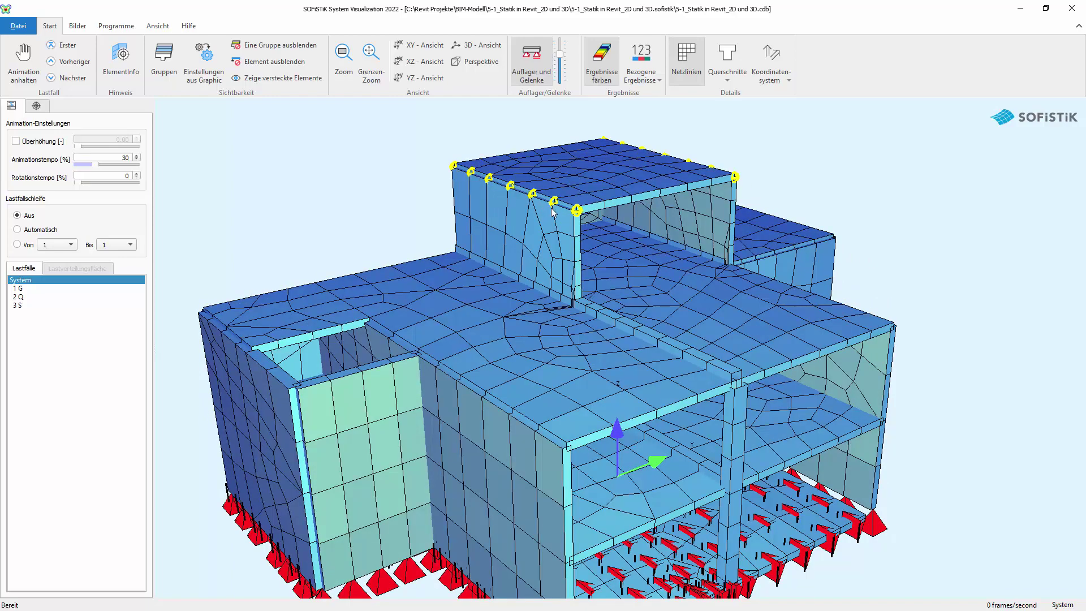
pyautogui.scroll(-2, 852, 188)
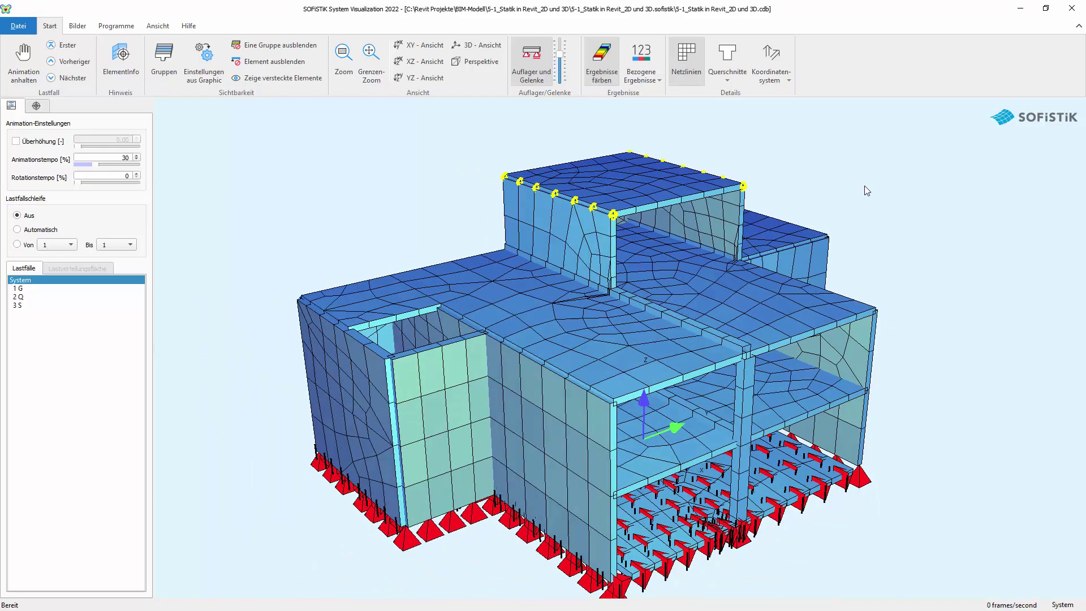
pyautogui.moveTo(909, 269); pyautogui.dragTo(914, 245)
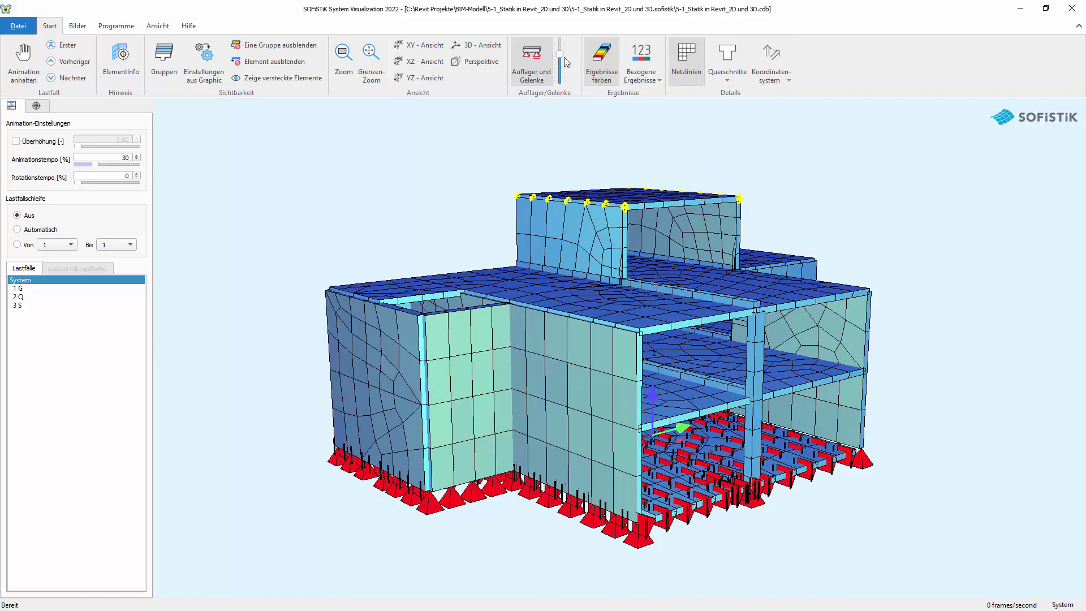
pyautogui.moveTo(560, 54); pyautogui.dragTo(561, 65)
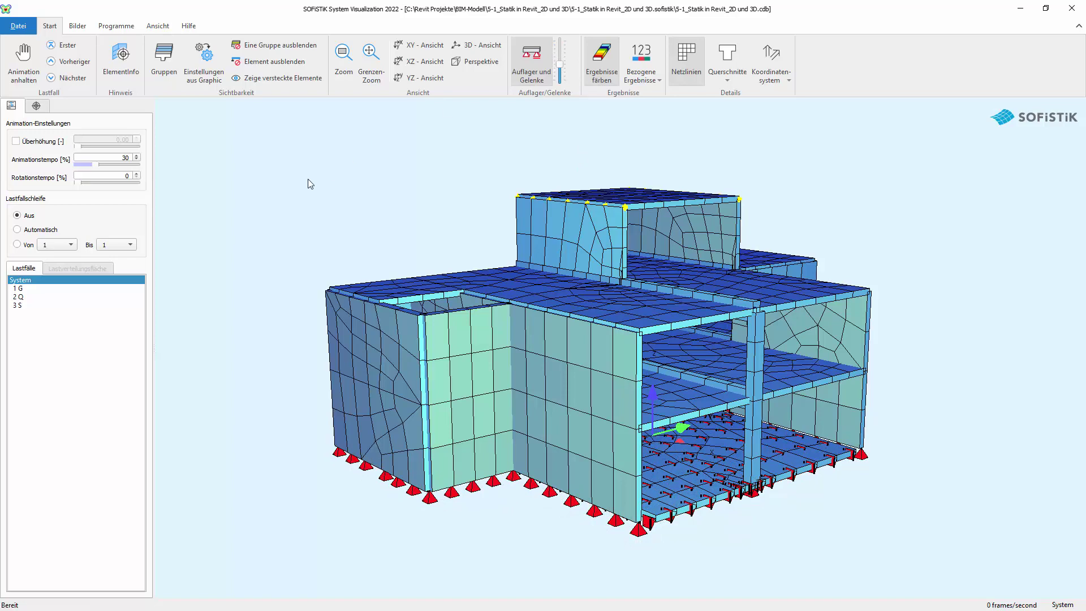
# Compare the coloured results of load cases 1 G, 2 Q and 3 S, then return to System.
pyautogui.click(55, 290)
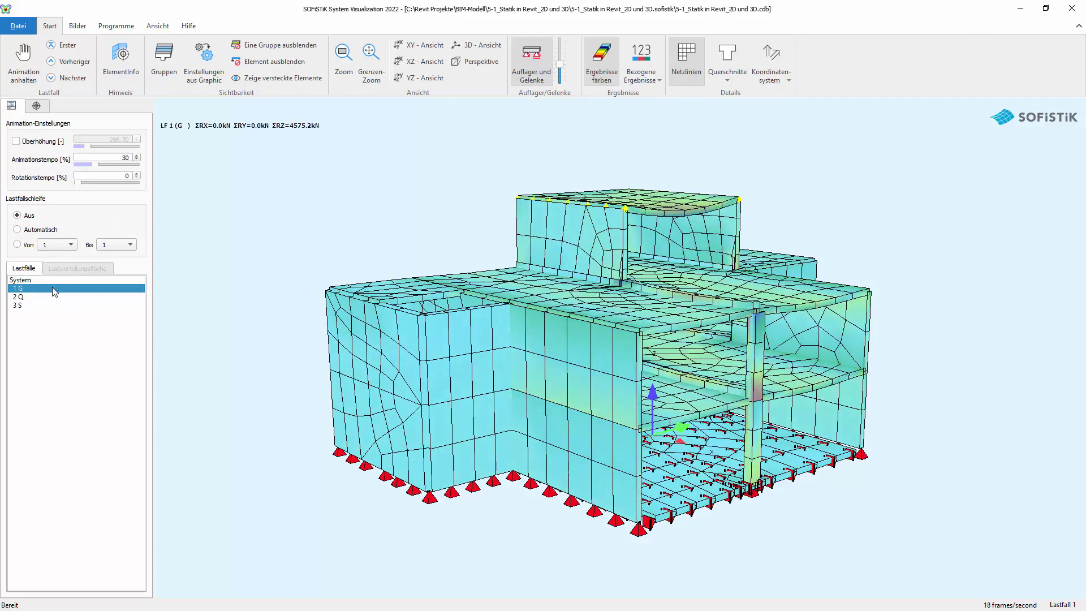
pyautogui.click(50, 297)
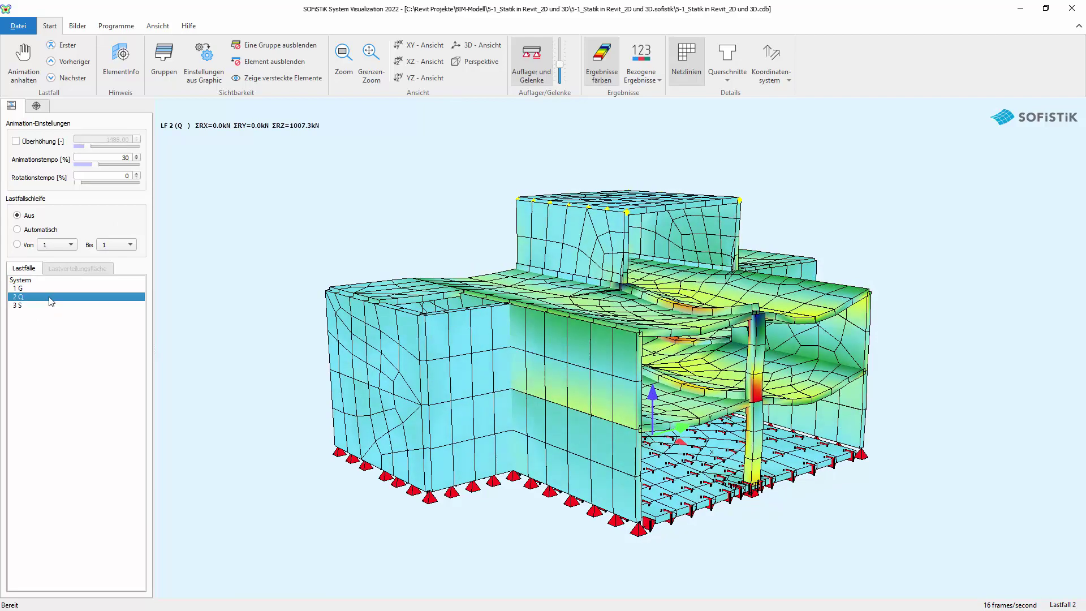
pyautogui.click(47, 306)
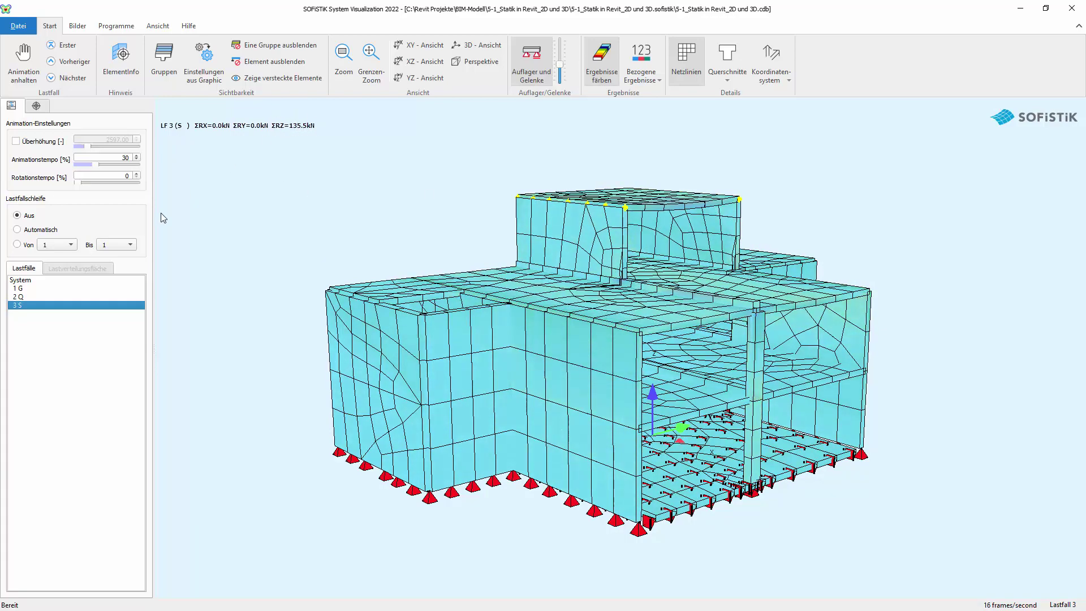
pyautogui.click(19, 297)
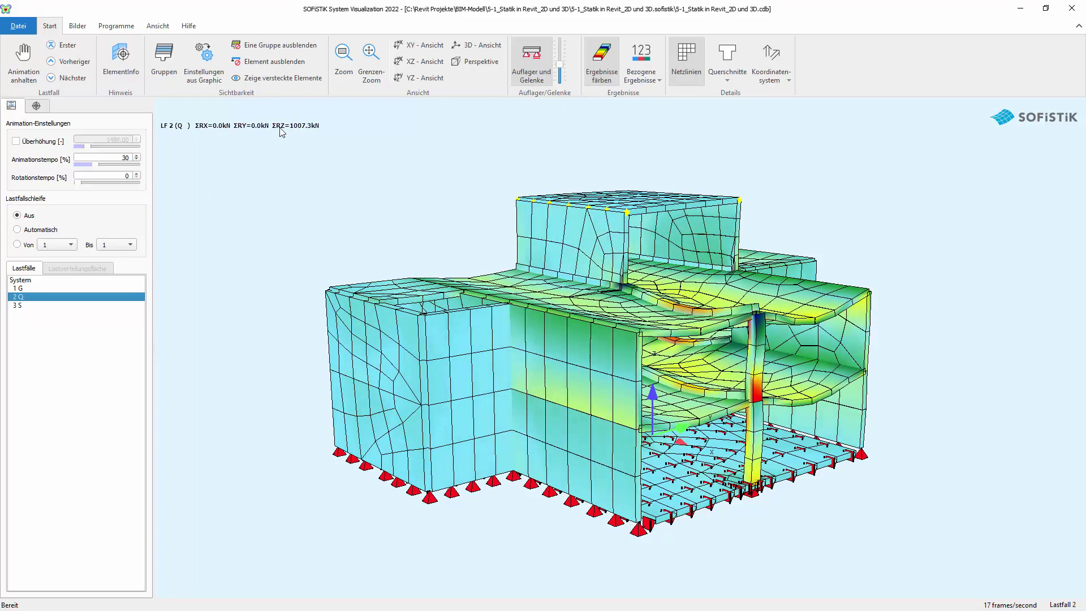
pyautogui.click(34, 288)
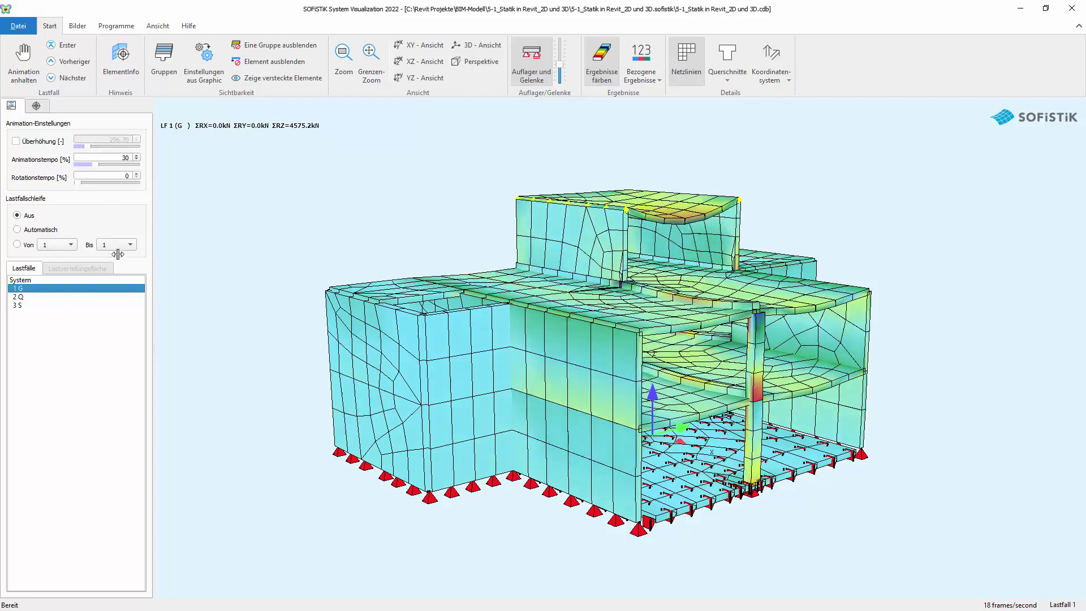
pyautogui.click(54, 279)
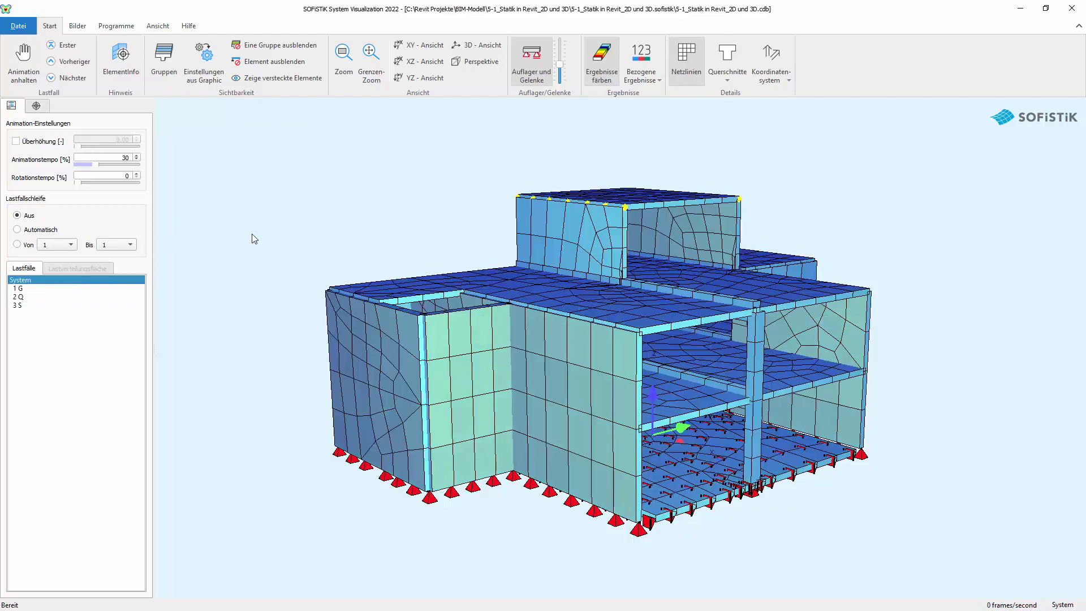
pyautogui.click(165, 63)
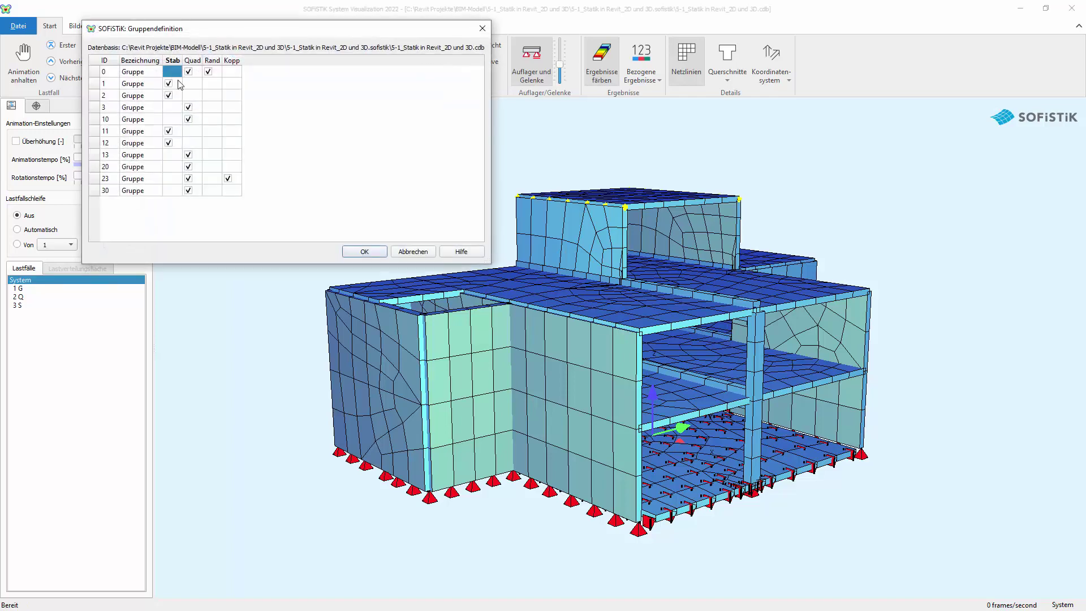
pyautogui.moveTo(169, 70); pyautogui.dragTo(230, 191)
pyautogui.click(229, 179)
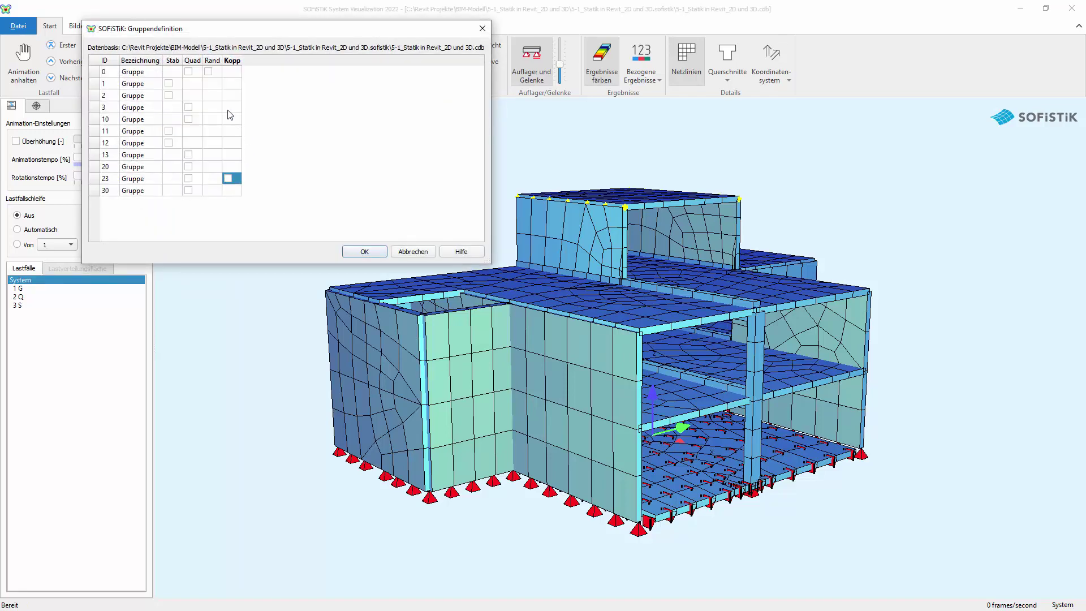
pyautogui.click(189, 72)
pyautogui.click(365, 251)
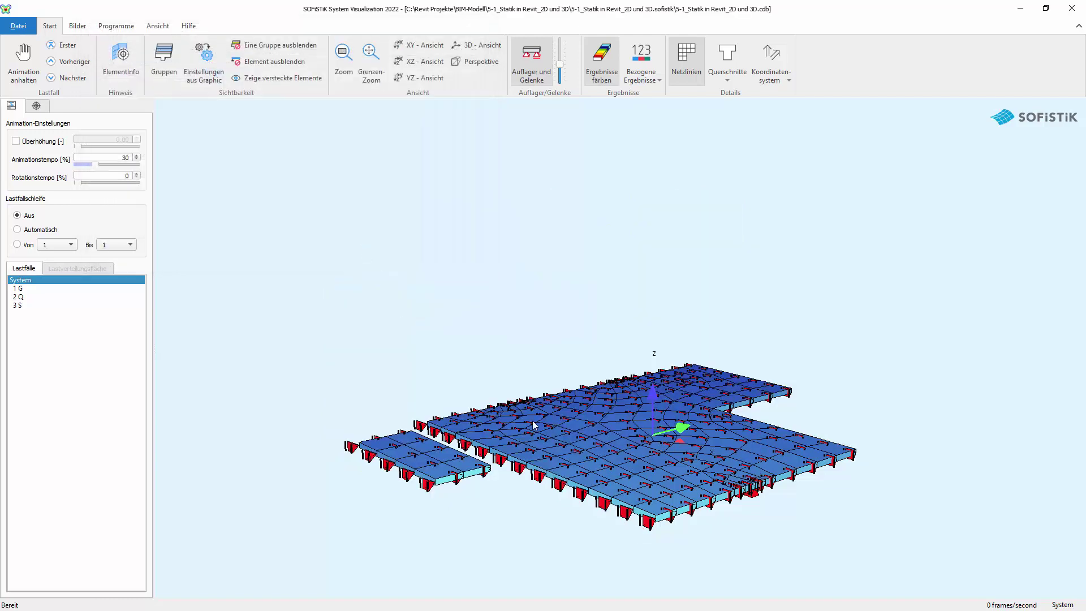
pyautogui.click(163, 61)
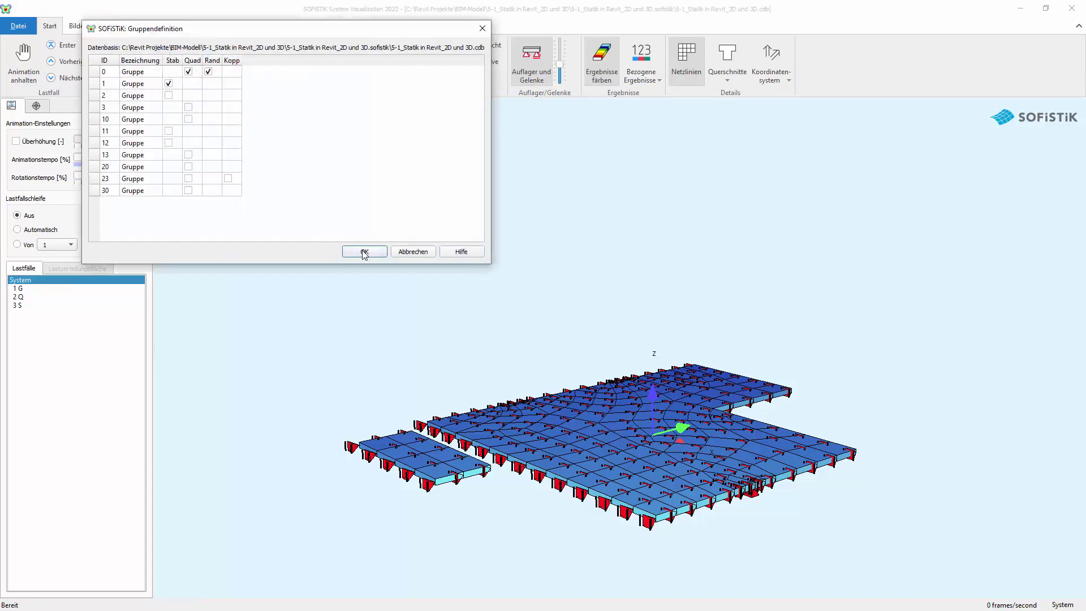
pyautogui.click(364, 251)
pyautogui.click(165, 79)
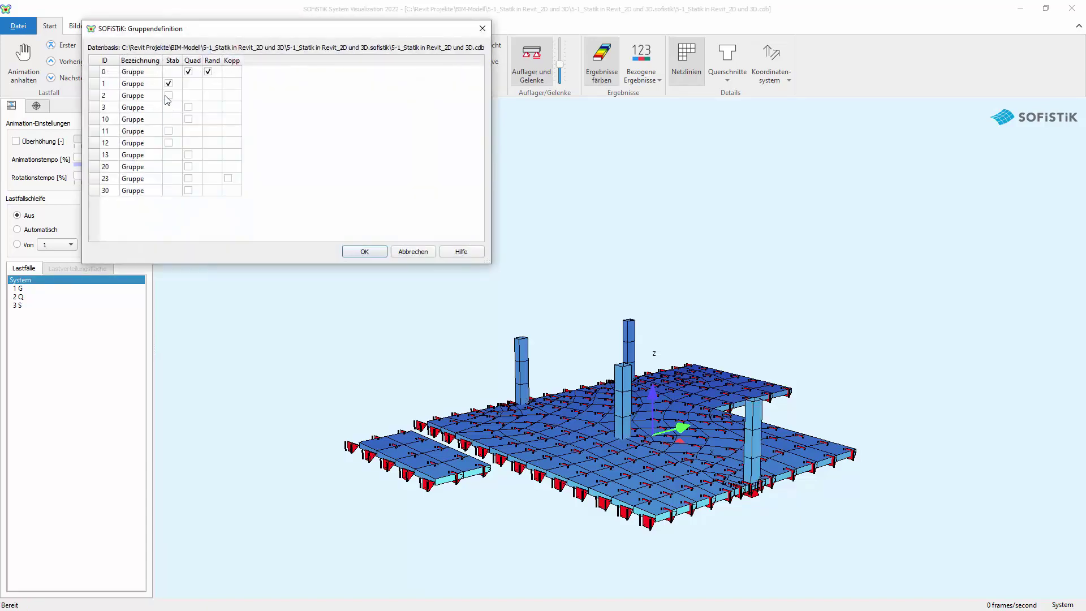
pyautogui.click(365, 249)
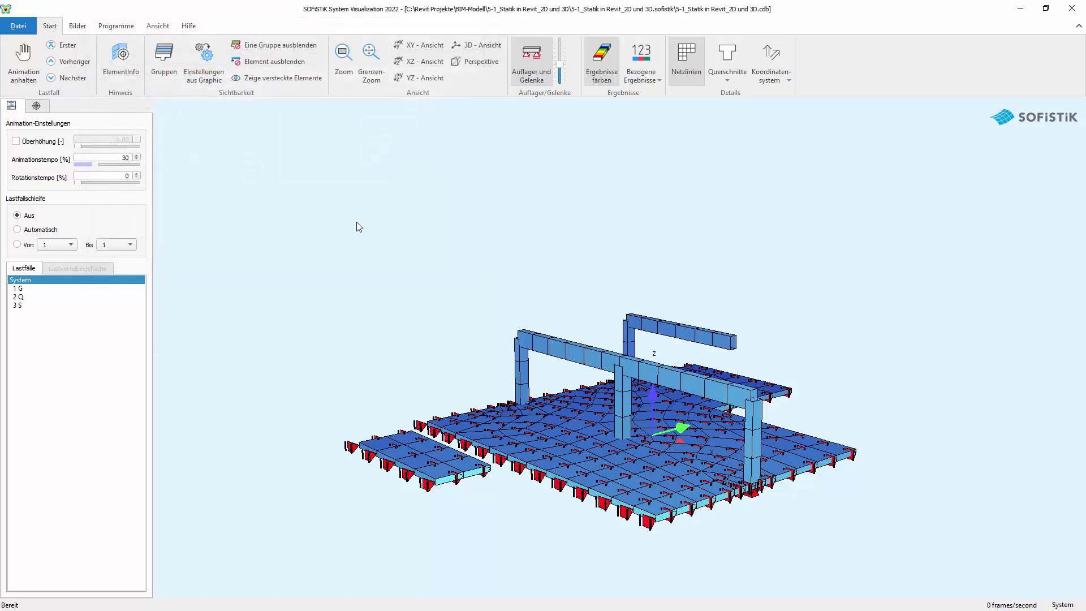
pyautogui.click(164, 61)
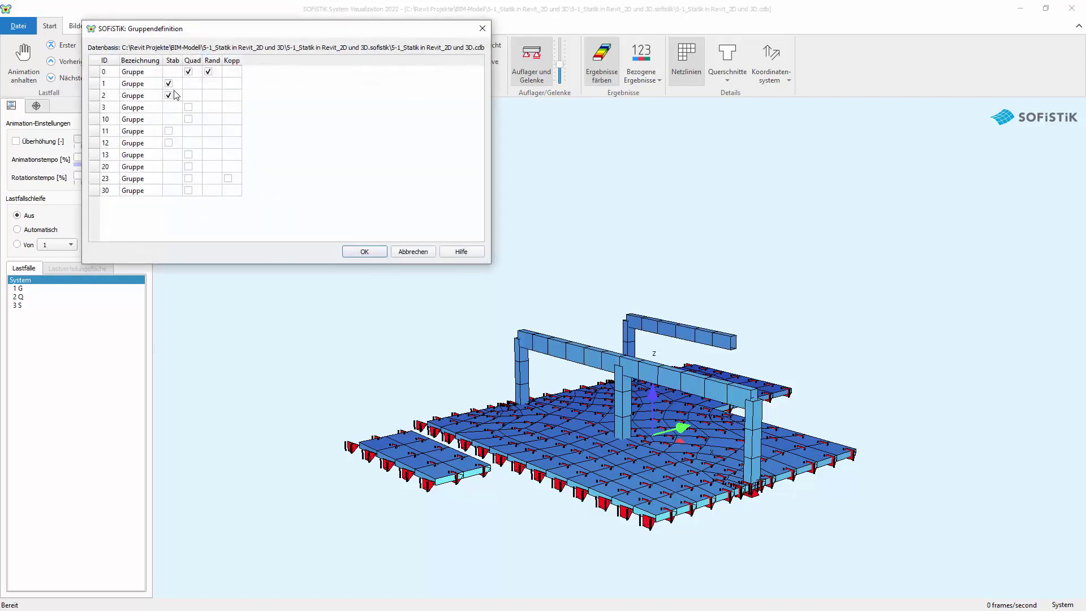
pyautogui.click(188, 108)
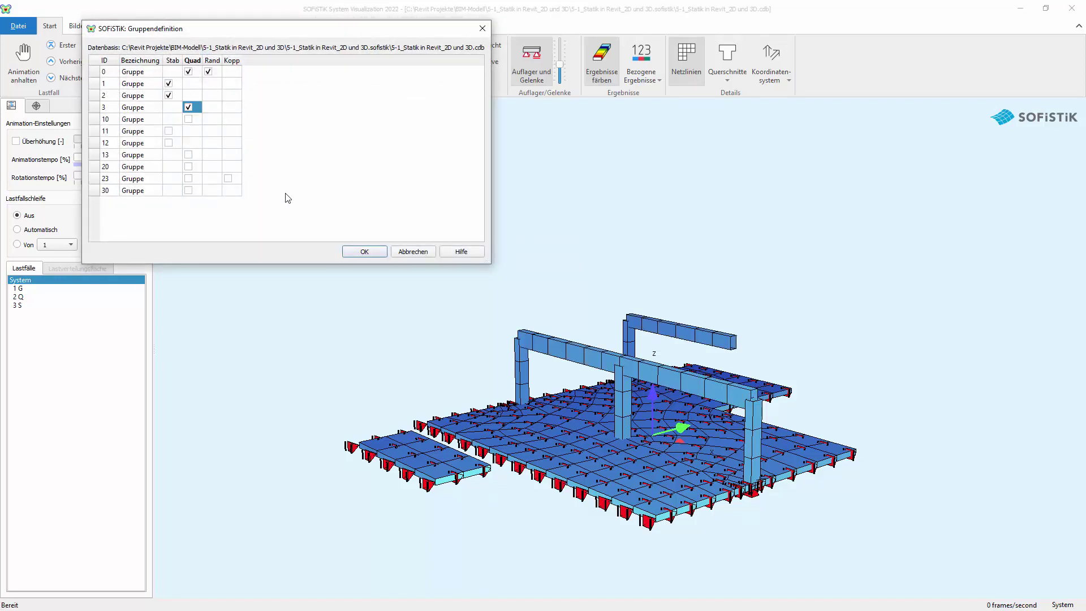
pyautogui.click(372, 251)
pyautogui.click(161, 58)
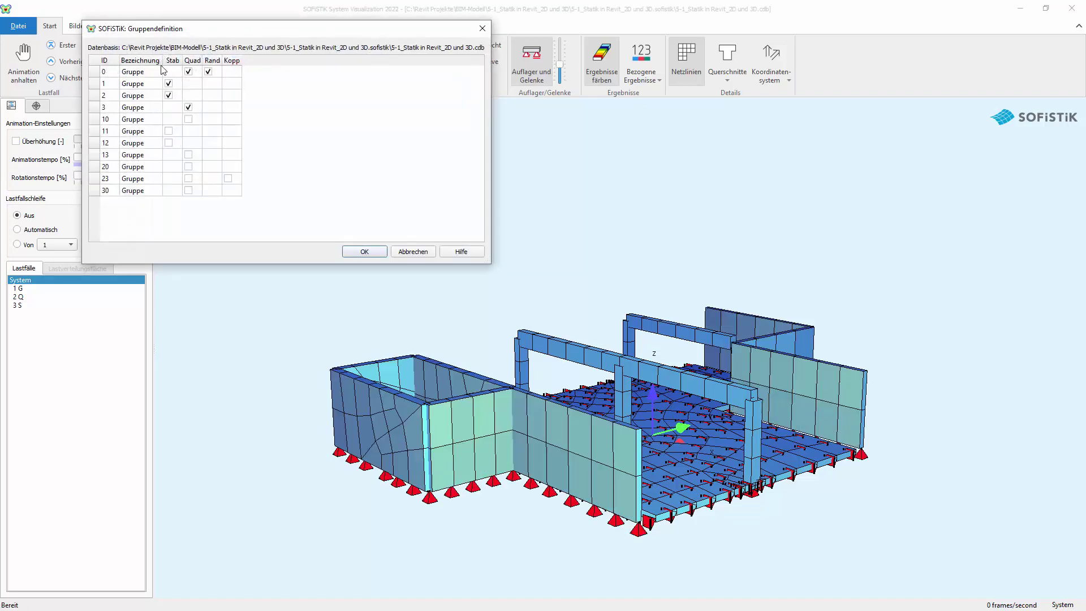
pyautogui.click(189, 119)
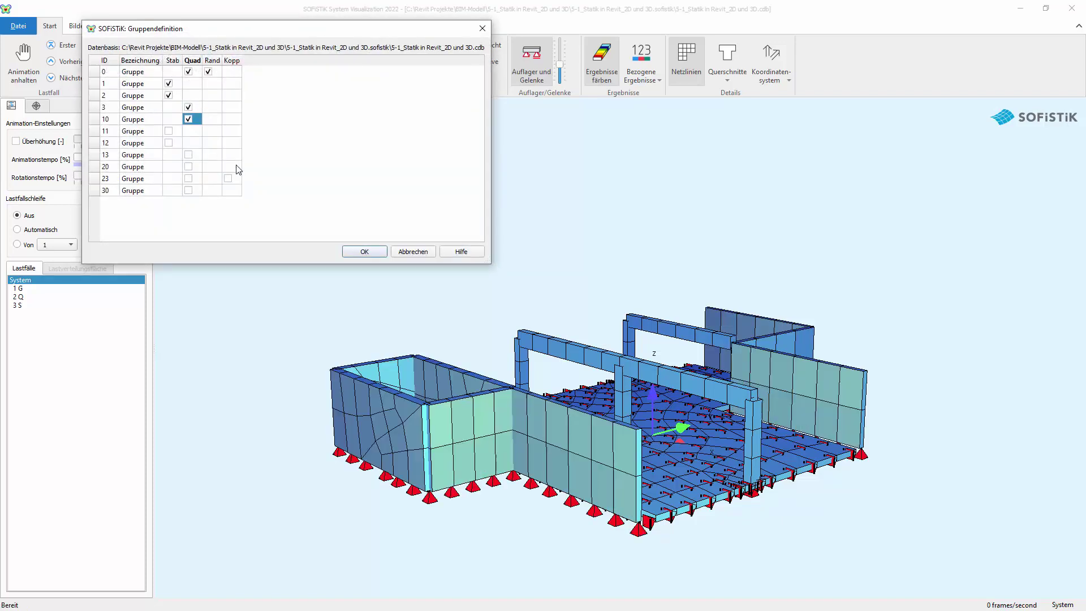
pyautogui.click(366, 248)
pyautogui.click(170, 56)
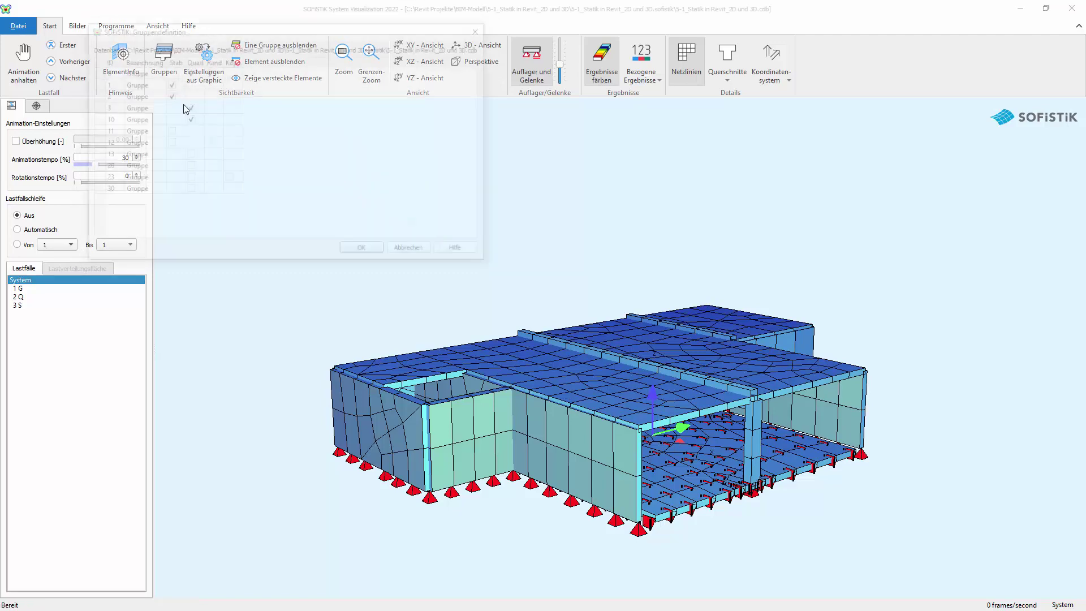
pyautogui.click(172, 73)
pyautogui.moveTo(172, 76); pyautogui.dragTo(228, 190)
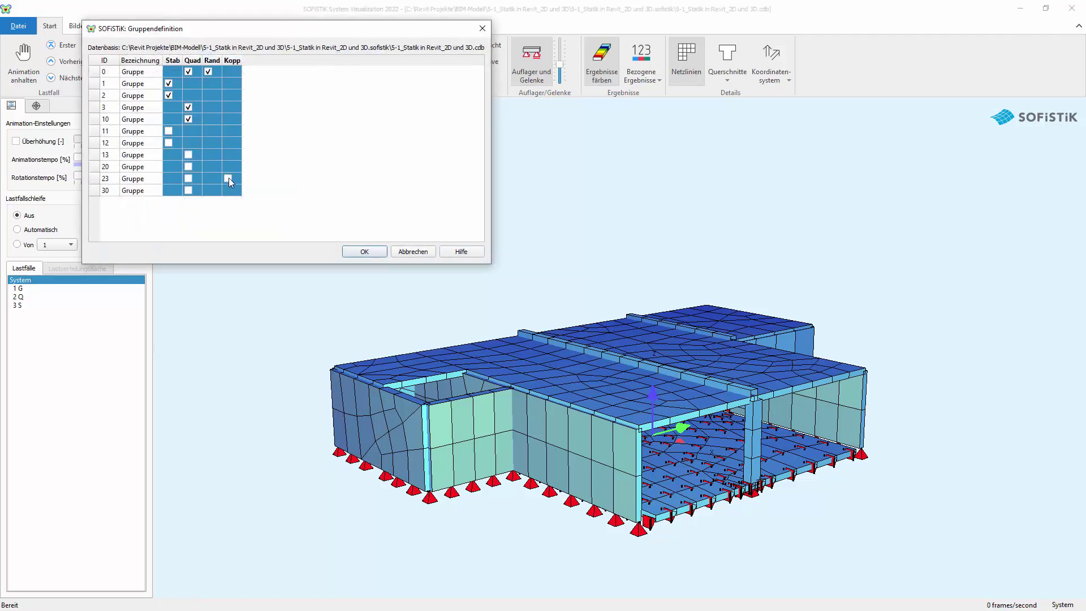
pyautogui.click(228, 177)
pyautogui.click(355, 253)
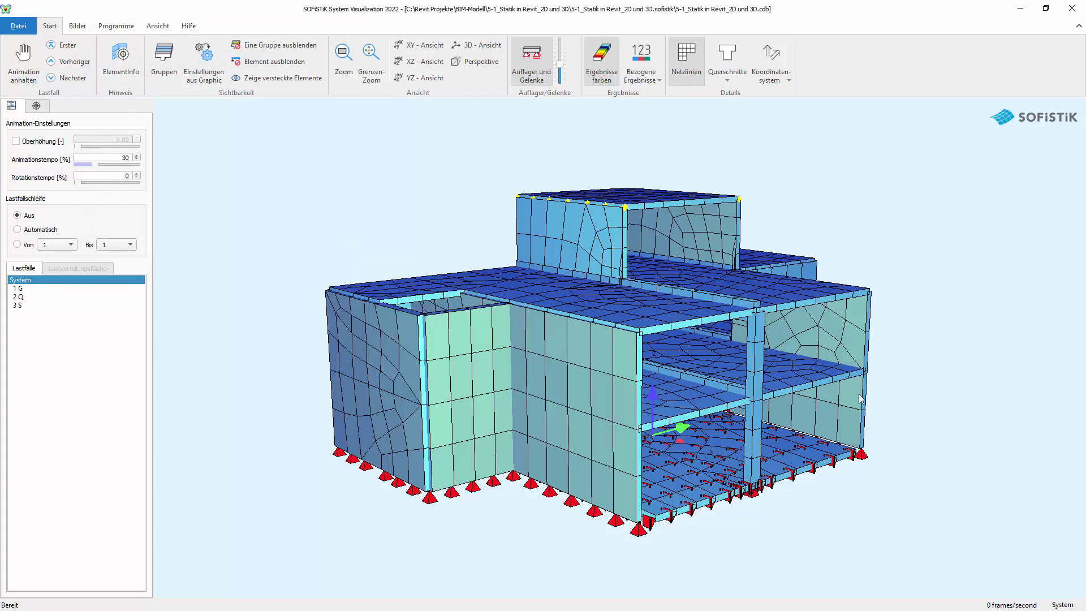
# Zoom and pan around the meshed building's supports, then close SOFiSTiK System Visualization.
pyautogui.scroll(2, 775, 310)
pyautogui.scroll(1, 770, 312)
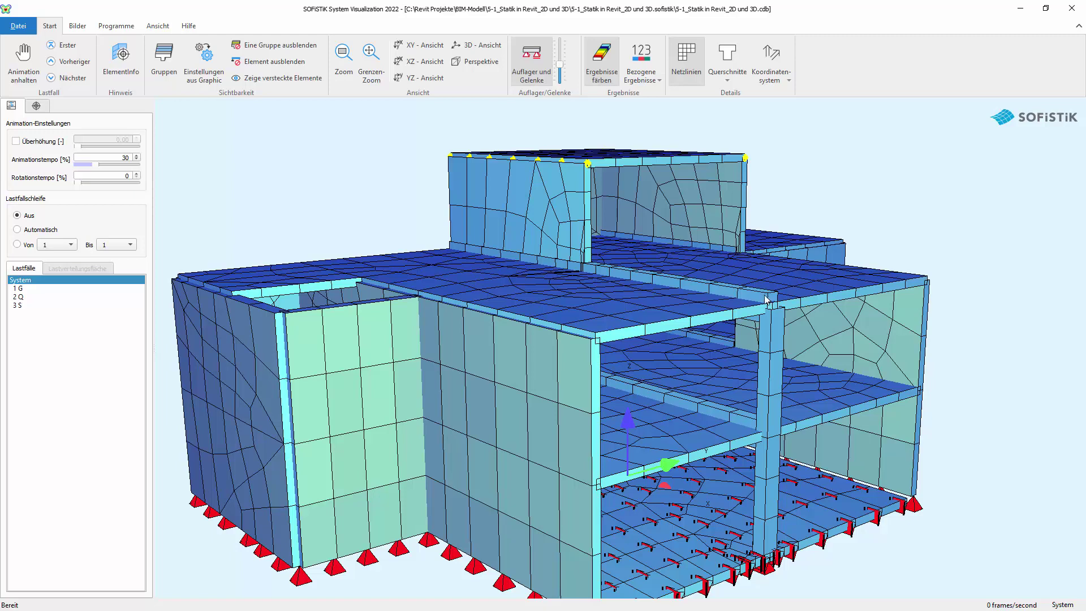
pyautogui.scroll(-1, 759, 301)
pyautogui.scroll(-1, 762, 310)
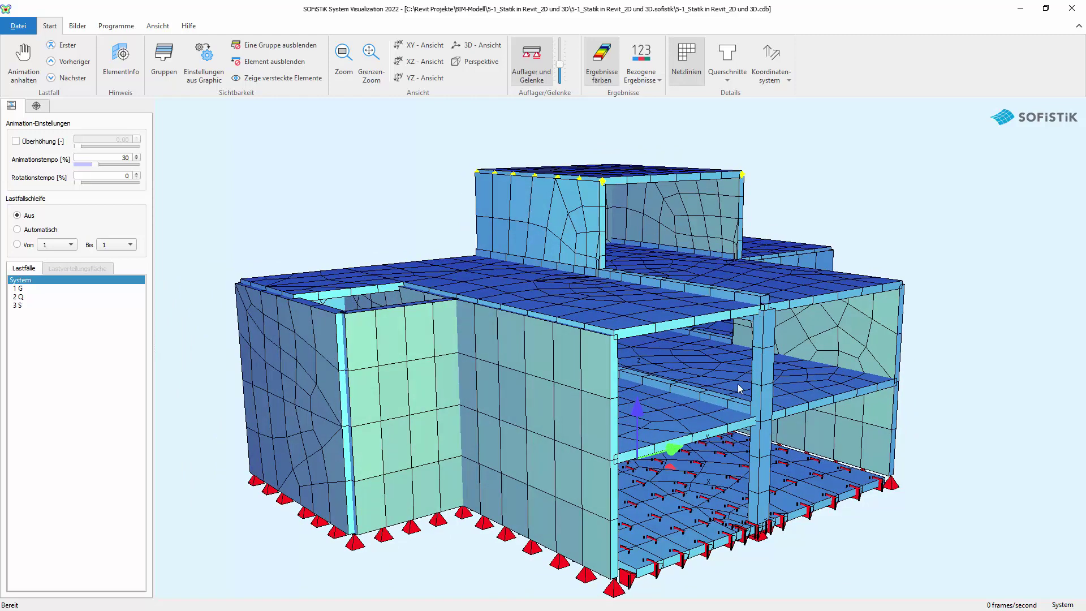
pyautogui.moveTo(958, 346); pyautogui.dragTo(972, 310, button='middle')
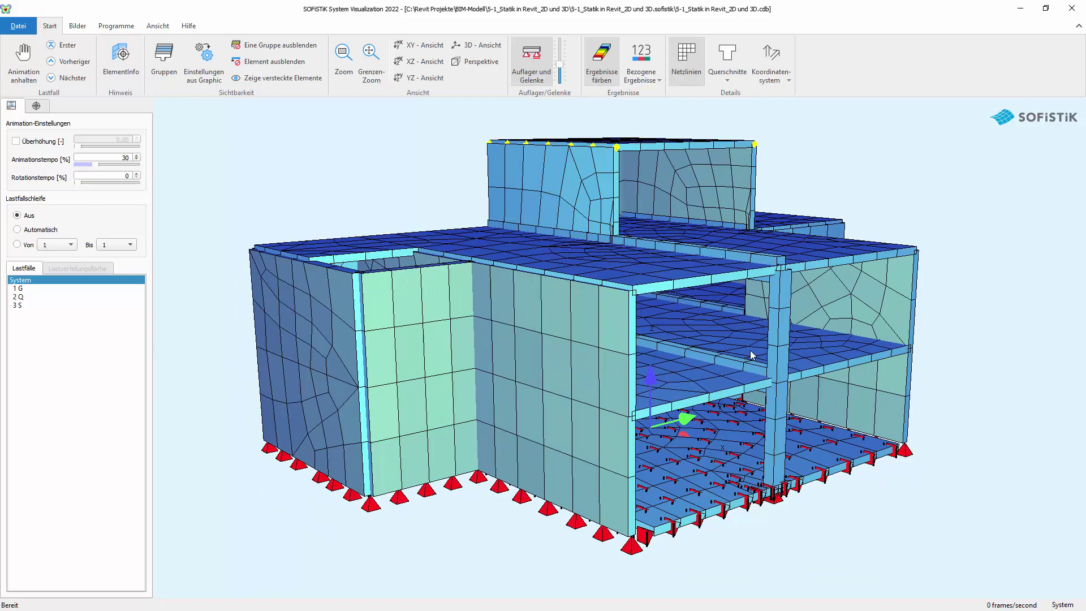
pyautogui.click(1071, 9)
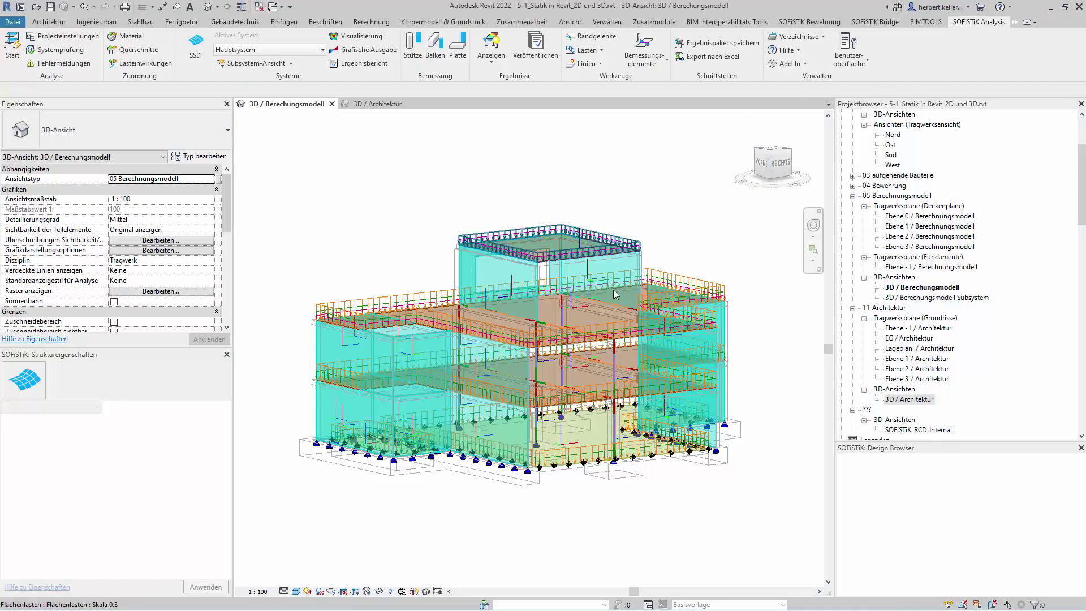
# From a front elevation, select the three Unterzüge 1.OG beams (group 12, Balken).
pyautogui.keyDown('shift'); pyautogui.moveTo(613, 289); pyautogui.dragTo(745, 444, button='middle'); pyautogui.keyUp('shift')
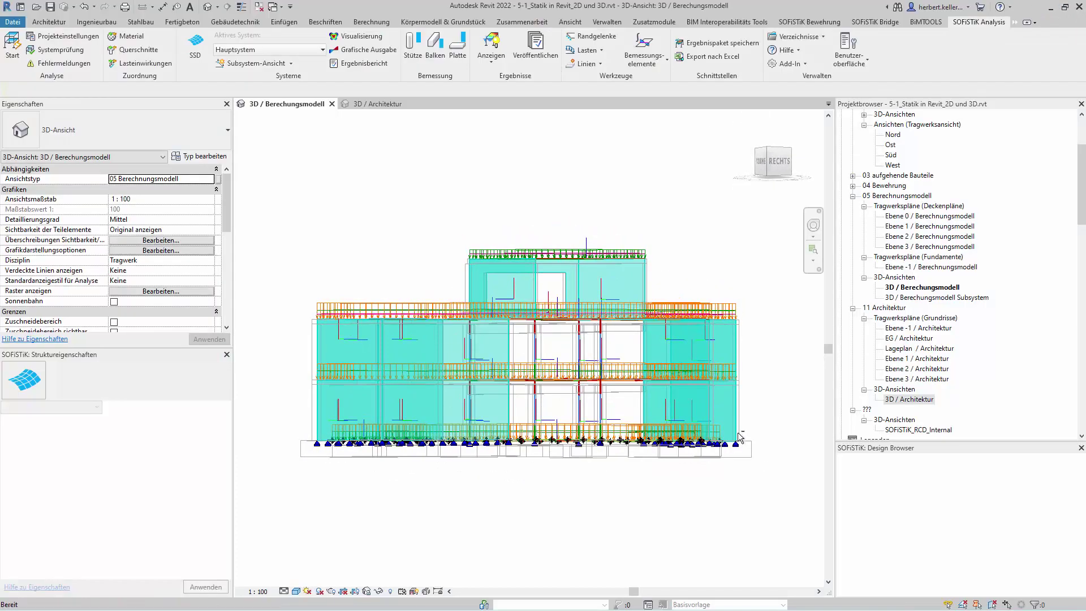
pyautogui.click(526, 337)
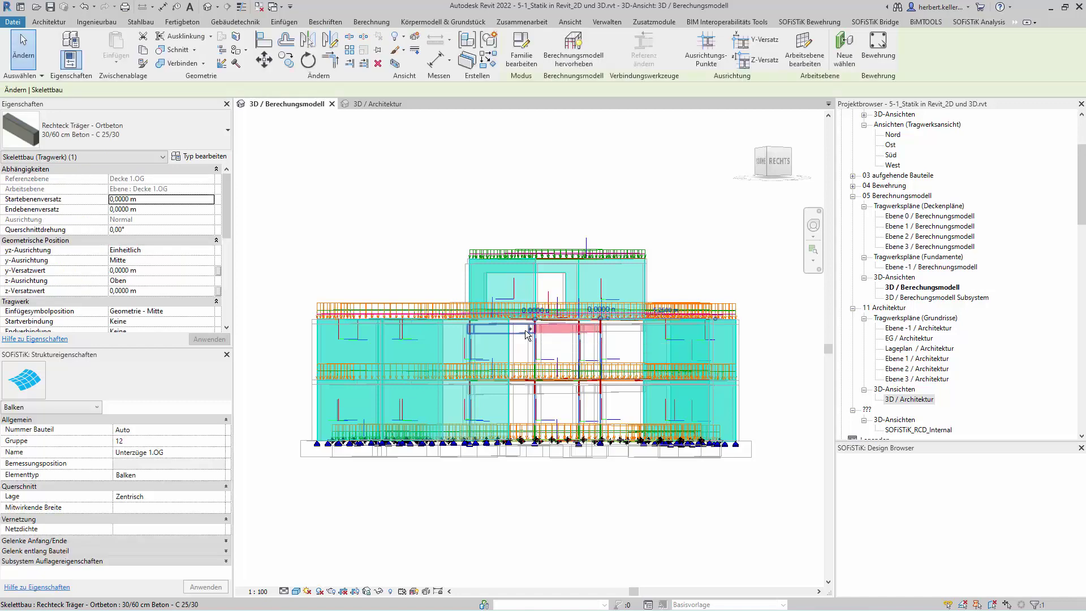
pyautogui.keyDown('ctrl'); pyautogui.click(620, 335); pyautogui.keyUp('ctrl')
pyautogui.keyDown('ctrl'); pyautogui.click(621, 335); pyautogui.keyUp('ctrl')
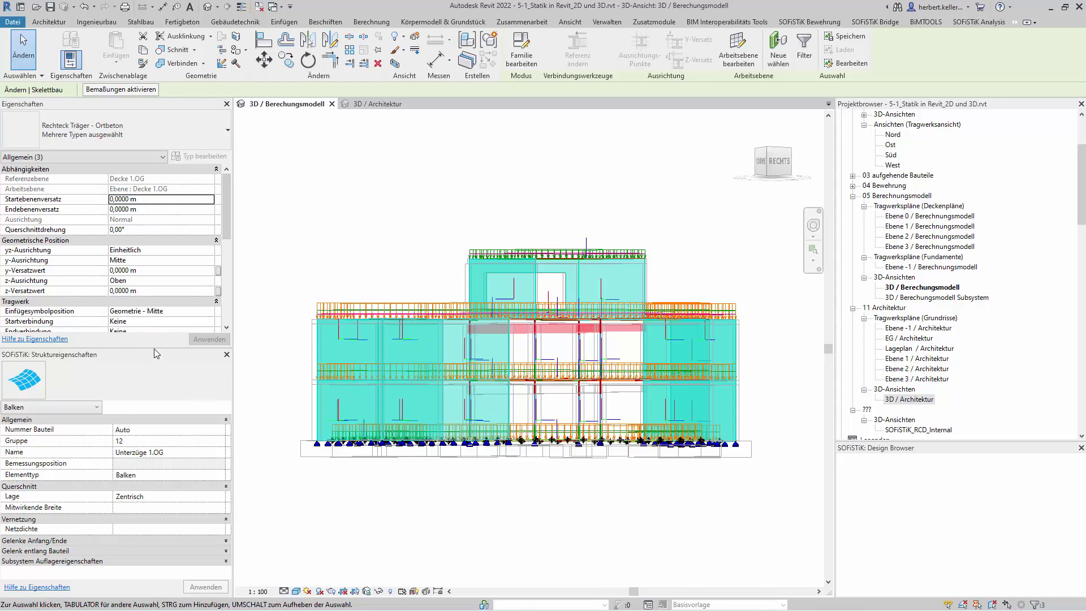
pyautogui.moveTo(155, 347); pyautogui.dragTo(159, 333)
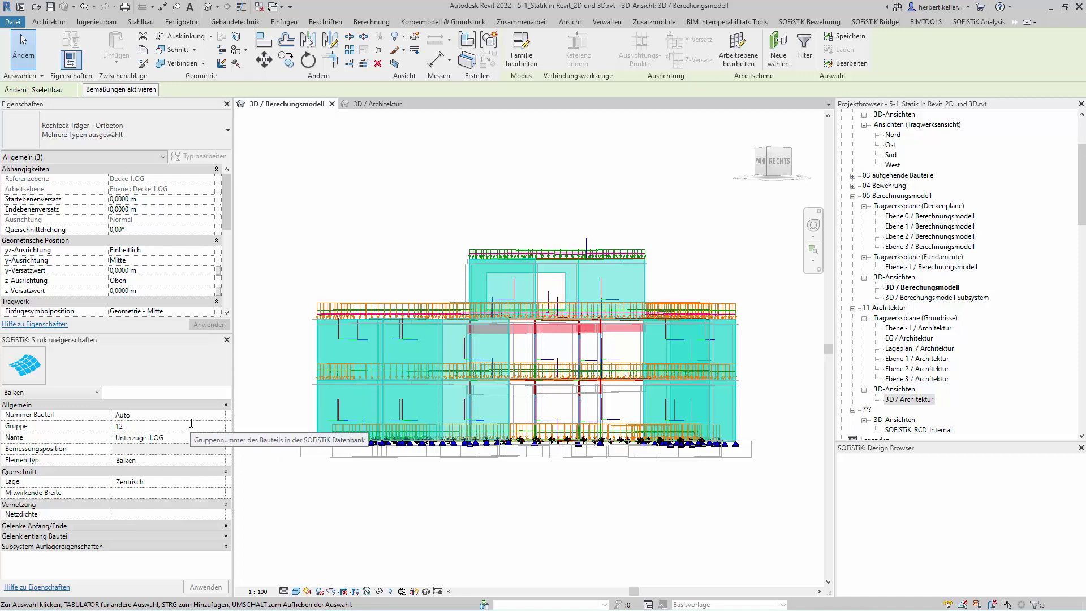
pyautogui.moveTo(211, 460)
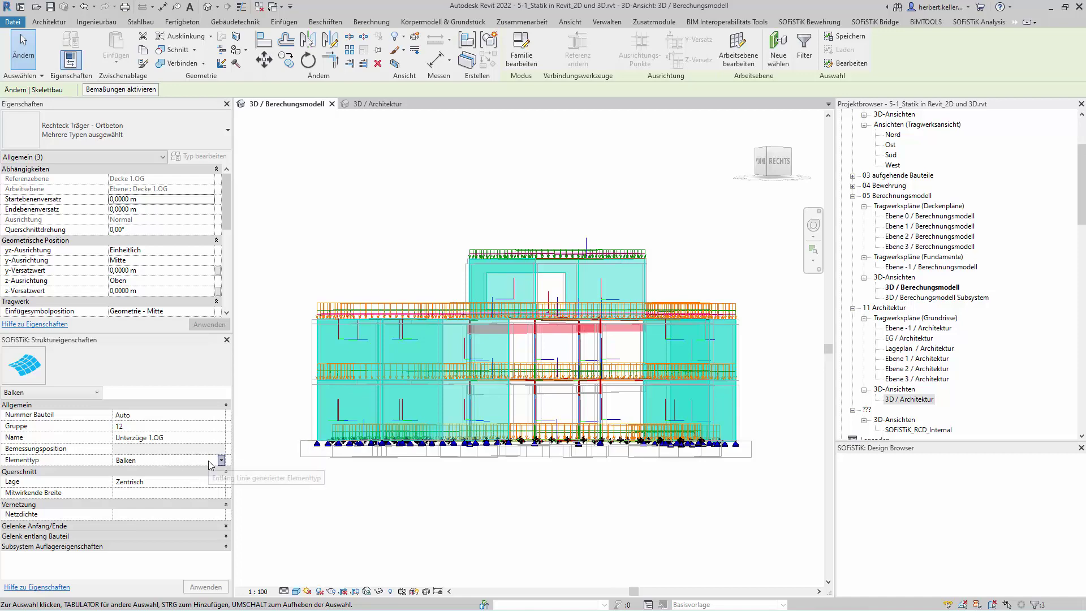
# Keep the 1.OG beams as Balken with a Mitwirkende Breite of 1,2 m.
pyautogui.click(222, 460)
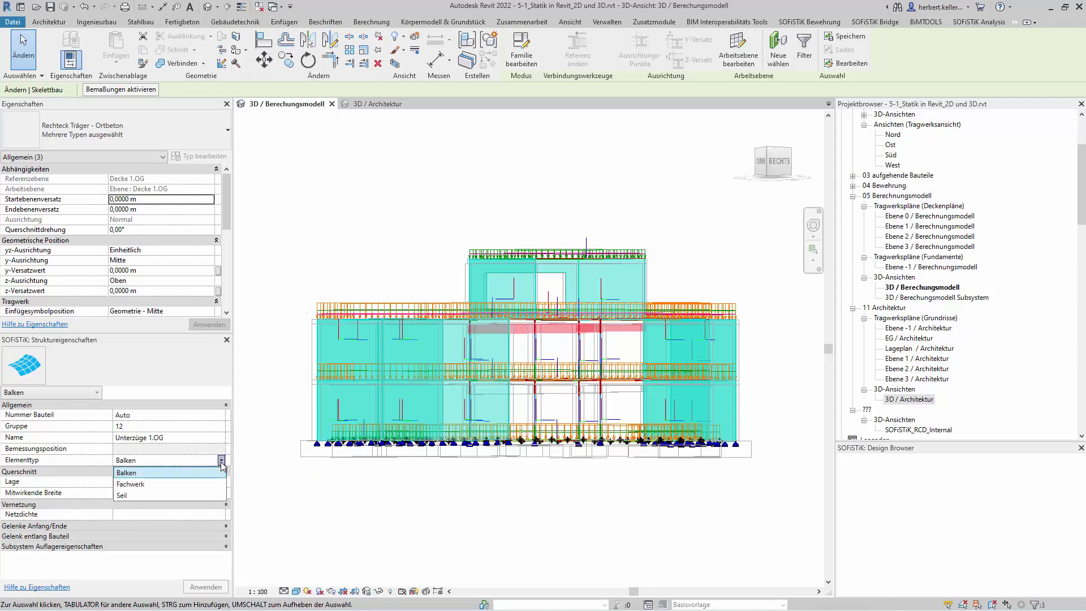
pyautogui.click(222, 464)
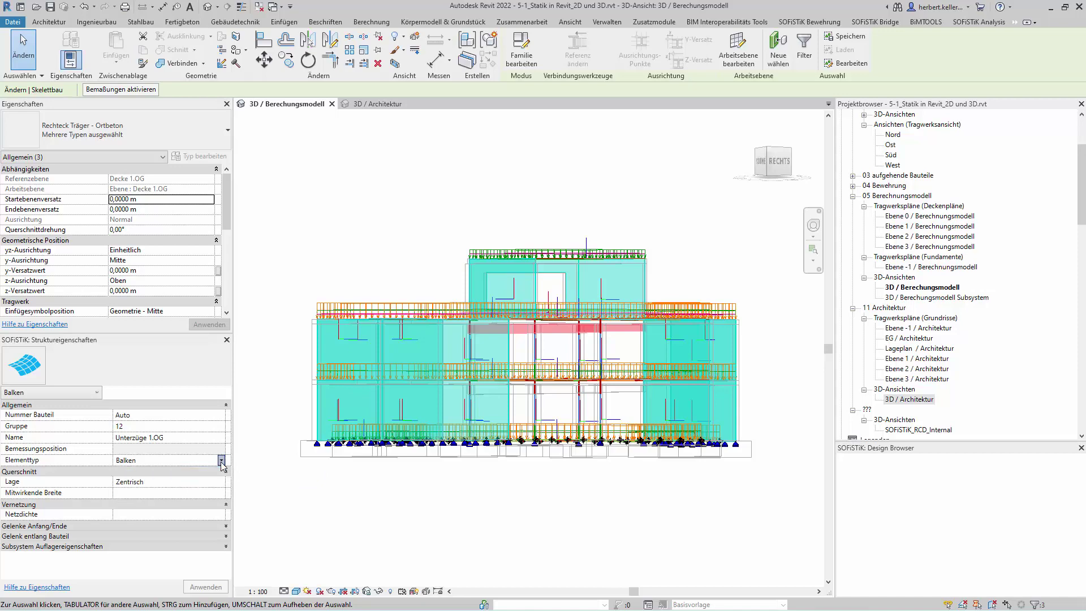
pyautogui.click(159, 495)
pyautogui.write('1,2')
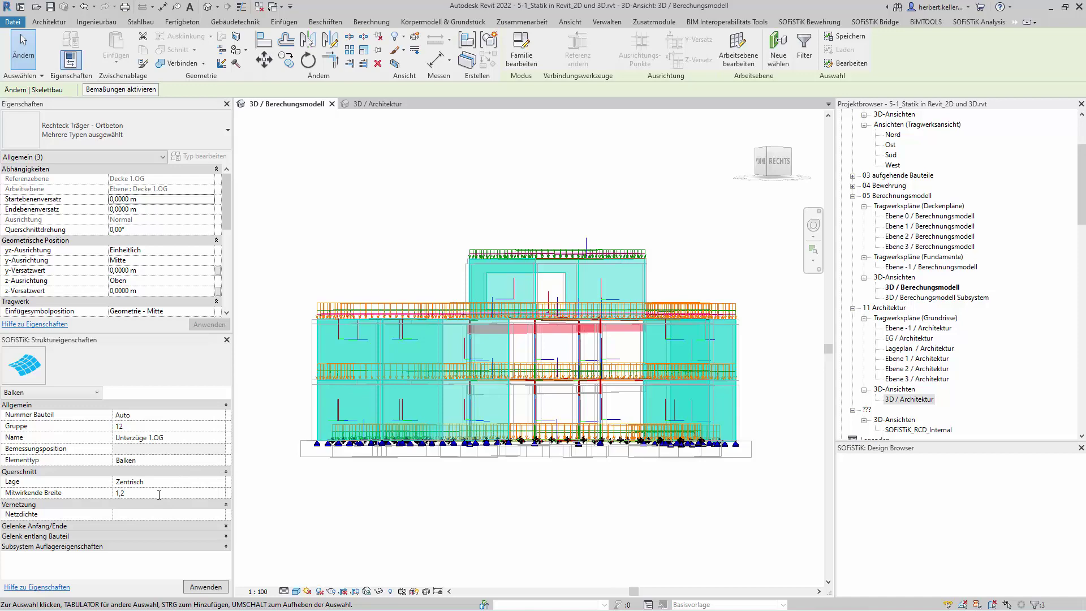
pyautogui.press('Return')
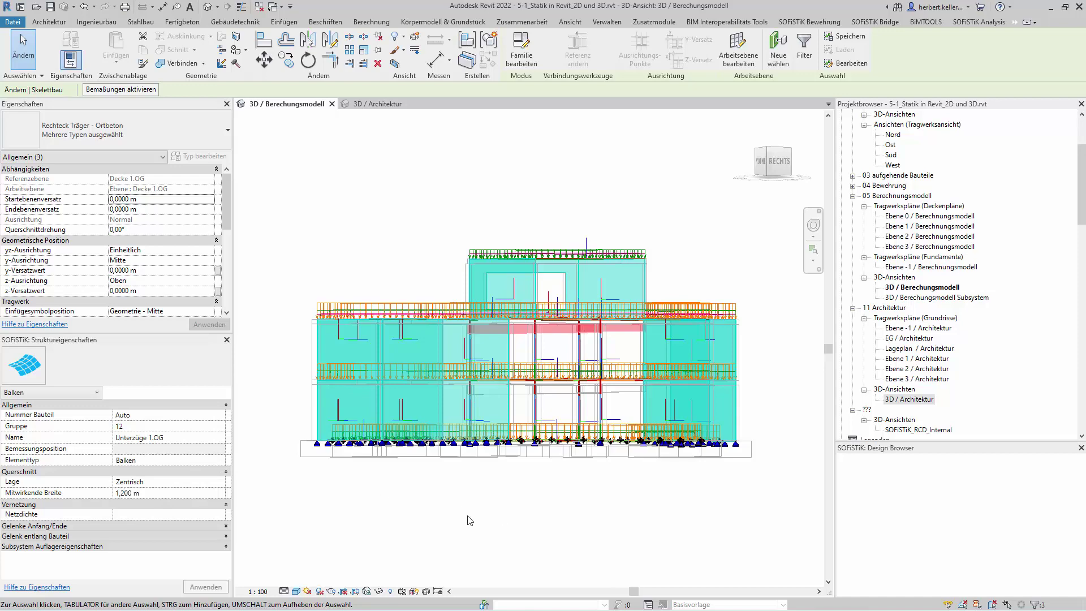
pyautogui.keyDown('shift'); pyautogui.moveTo(456, 519); pyautogui.dragTo(461, 534, button='middle'); pyautogui.keyUp('shift')
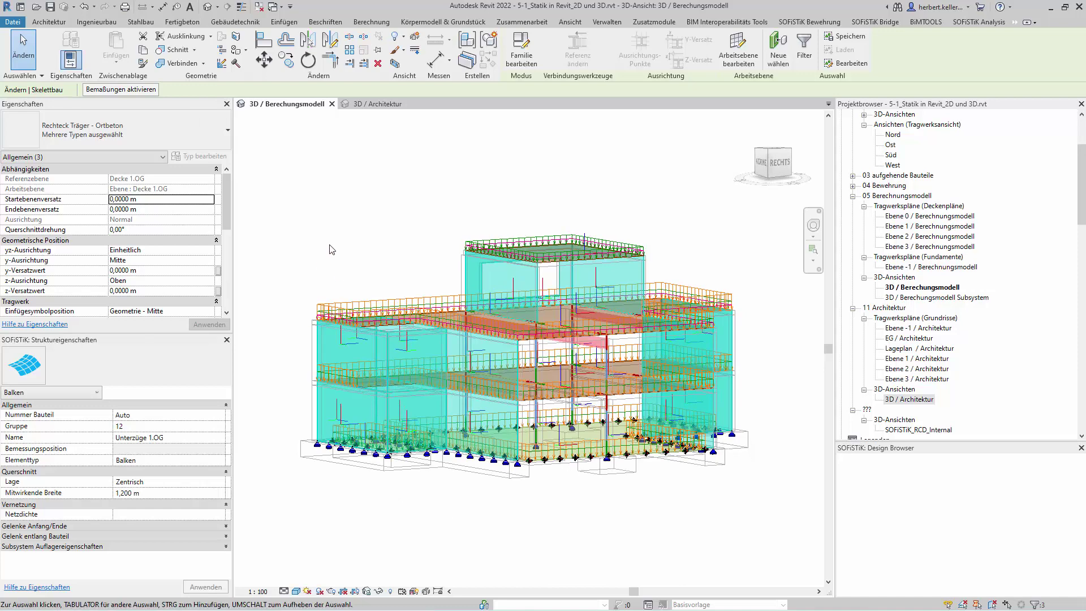
pyautogui.click(970, 23)
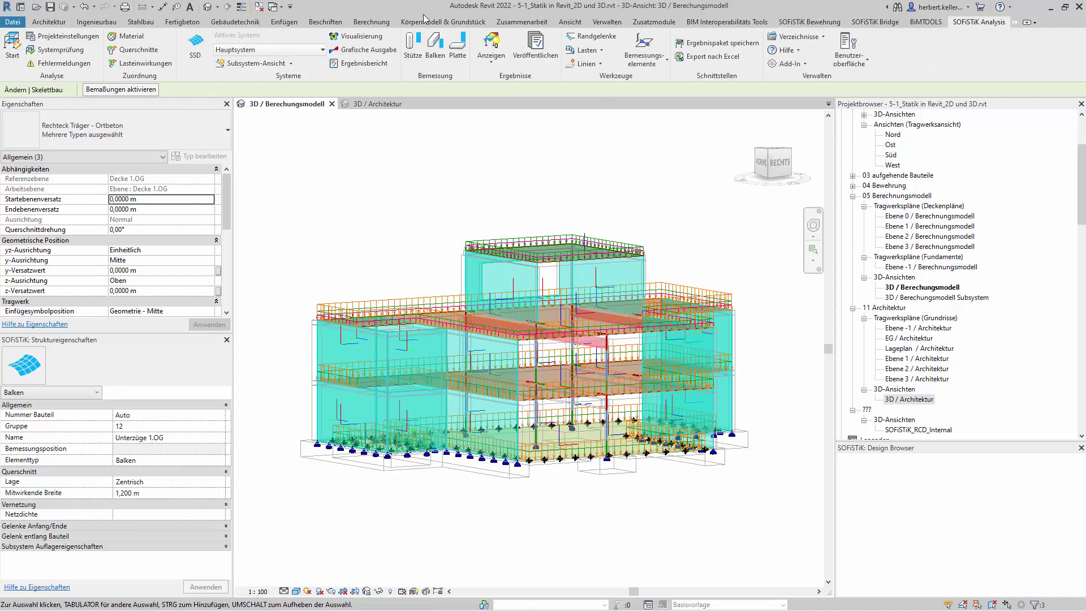
pyautogui.click(129, 53)
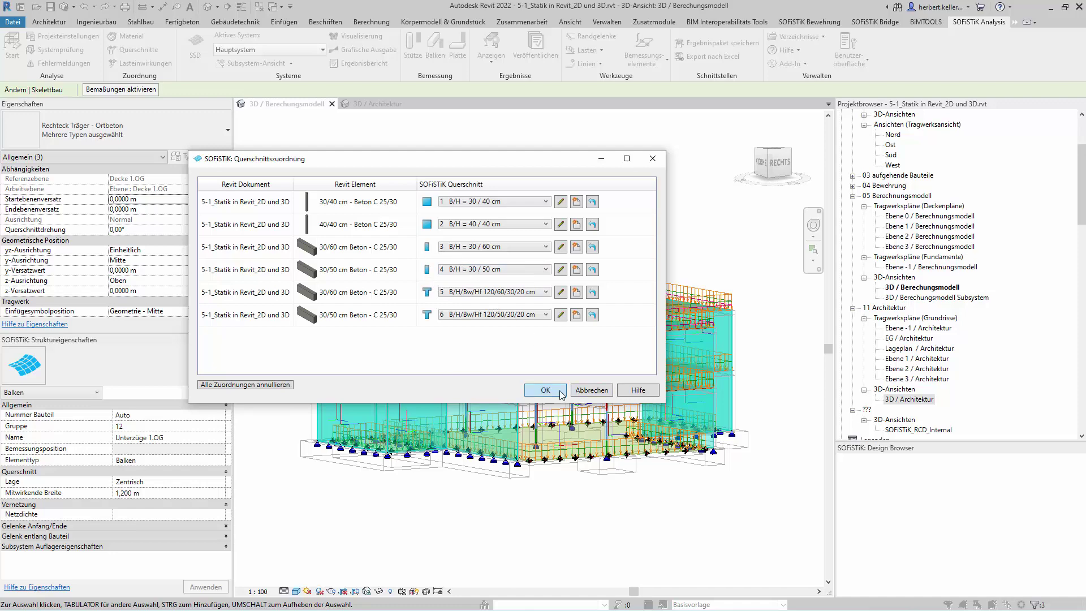
pyautogui.click(592, 393)
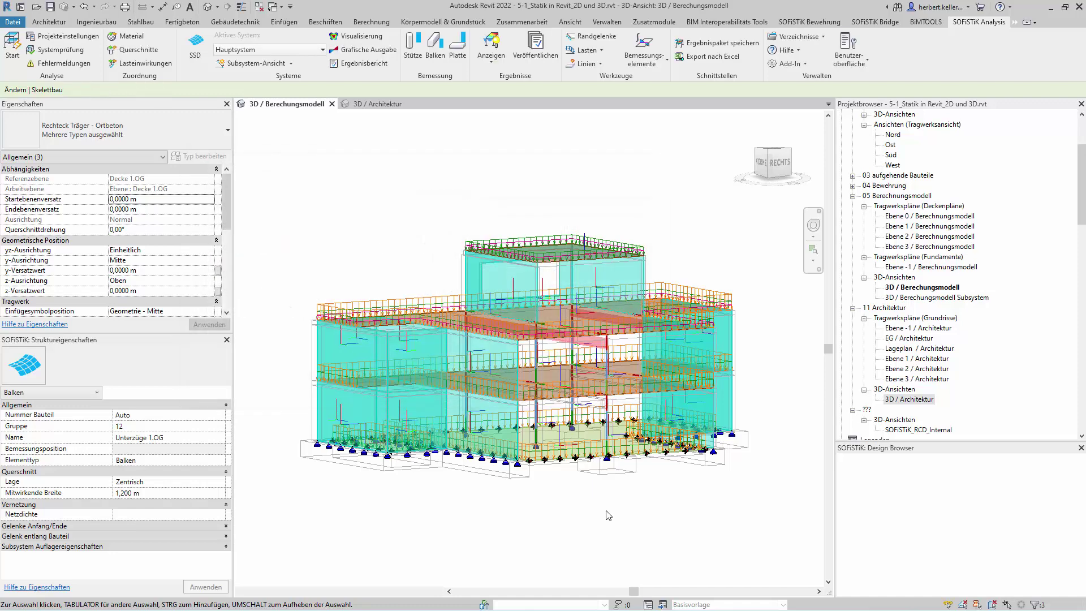
# Select the three Unterzüge EG beams and apply a Mitwirkende Breite of 1,2 m.
pyautogui.keyDown('shift'); pyautogui.moveTo(638, 499); pyautogui.dragTo(626, 485, button='middle'); pyautogui.keyUp('shift')
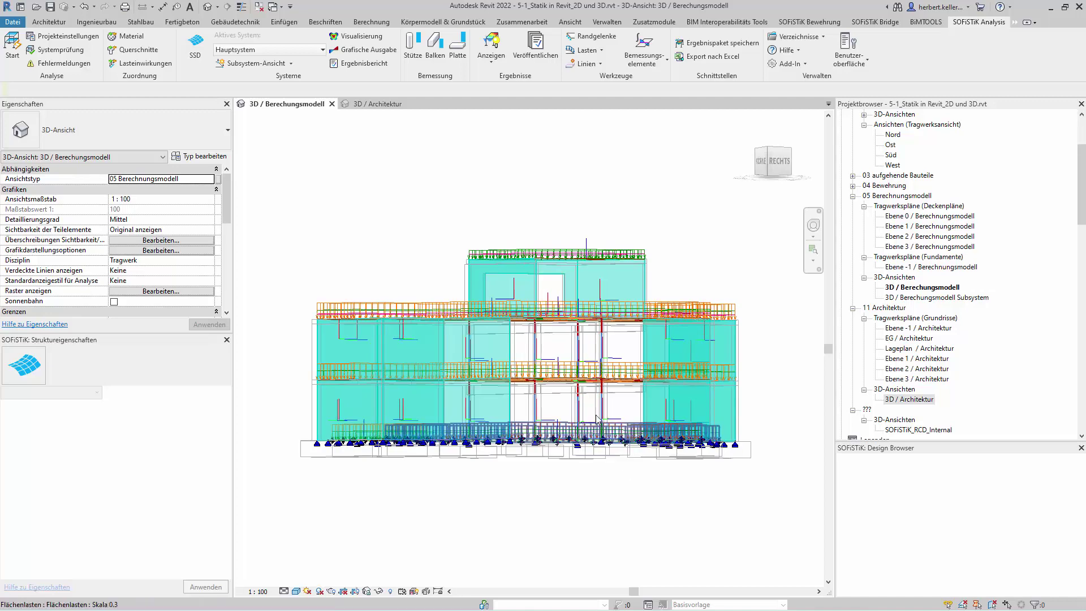
pyautogui.click(550, 388)
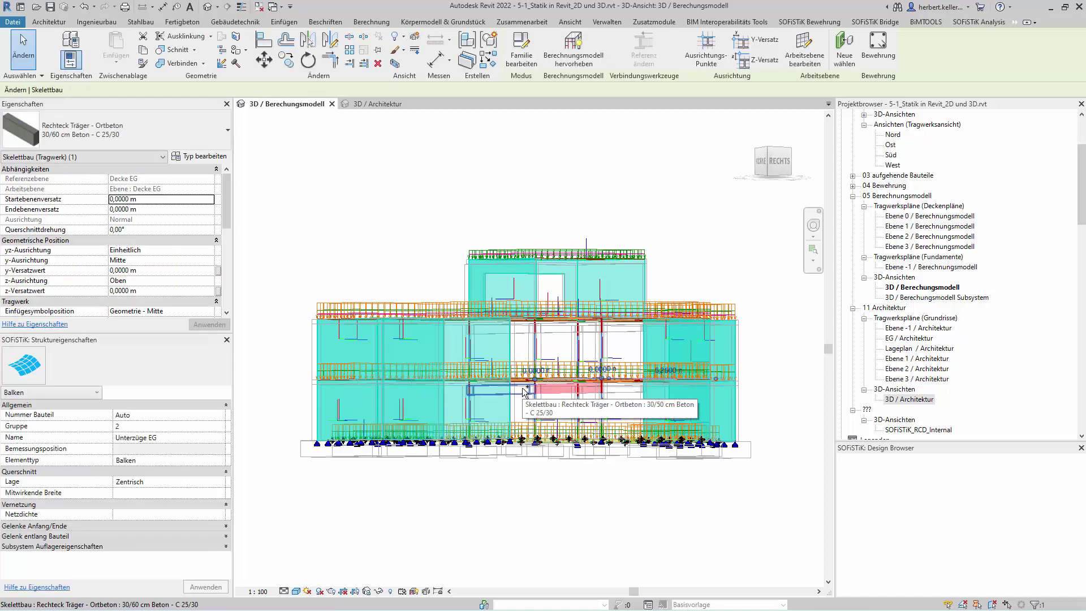
pyautogui.keyDown('ctrl'); pyautogui.click(620, 390); pyautogui.keyUp('ctrl')
pyautogui.keyDown('ctrl'); pyautogui.click(620, 391); pyautogui.keyUp('ctrl')
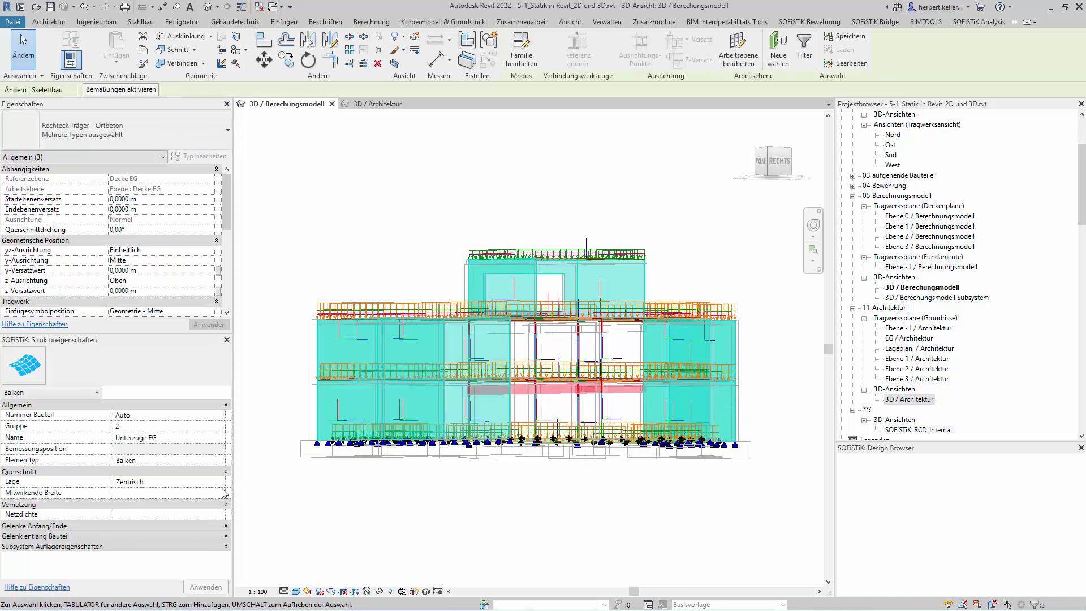
pyautogui.click(145, 492)
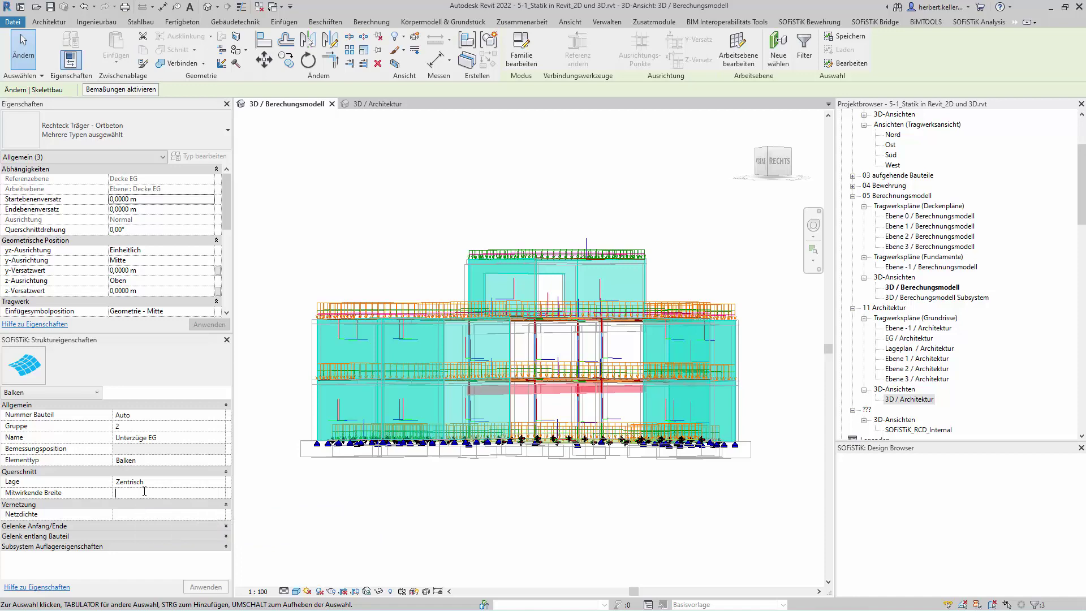
pyautogui.write('1,2')
pyautogui.click(206, 587)
pyautogui.click(643, 562)
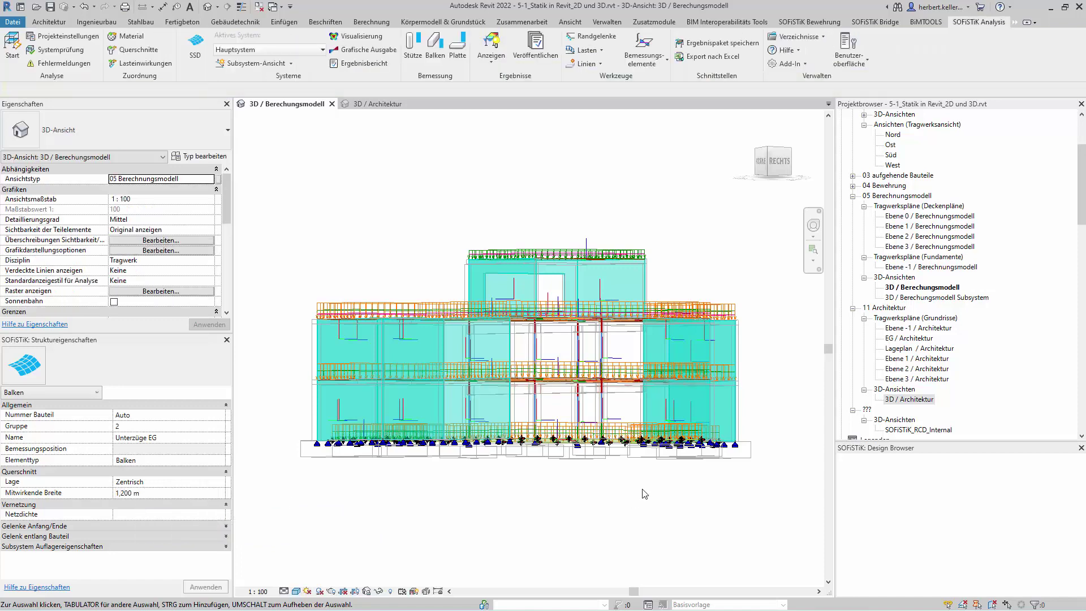
pyautogui.click(151, 54)
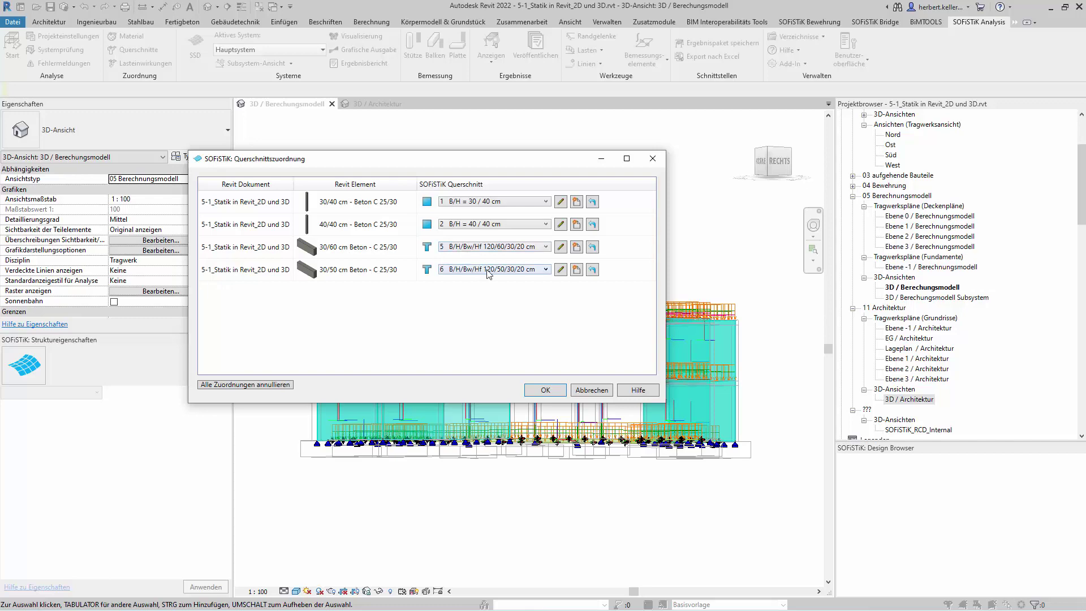
# Accept the Querschnittszuordnung mapping beams to T-sections 120/60/30/20 and 120/50/30/20.
pyautogui.click(544, 392)
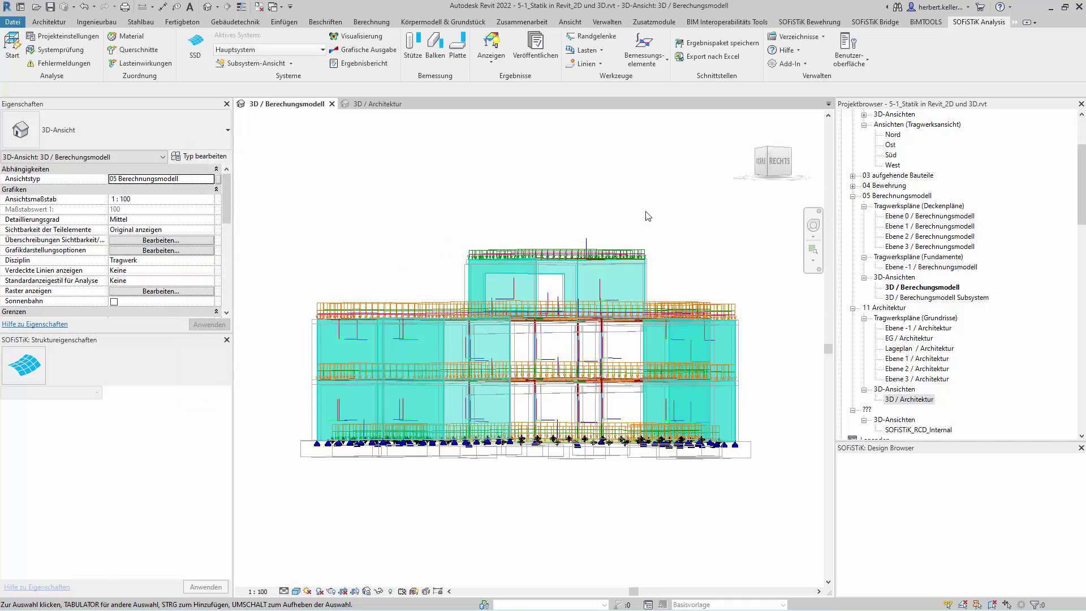
# Rerun SOFiSTiK meshing, load application and calculation of all load cases.
pyautogui.click(9, 45)
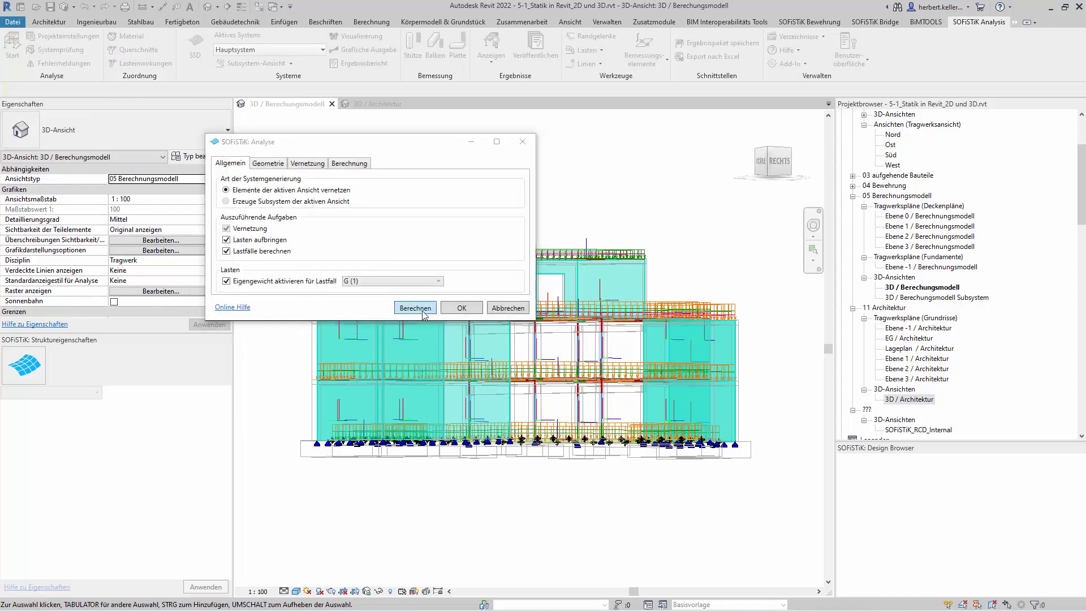
pyautogui.click(421, 309)
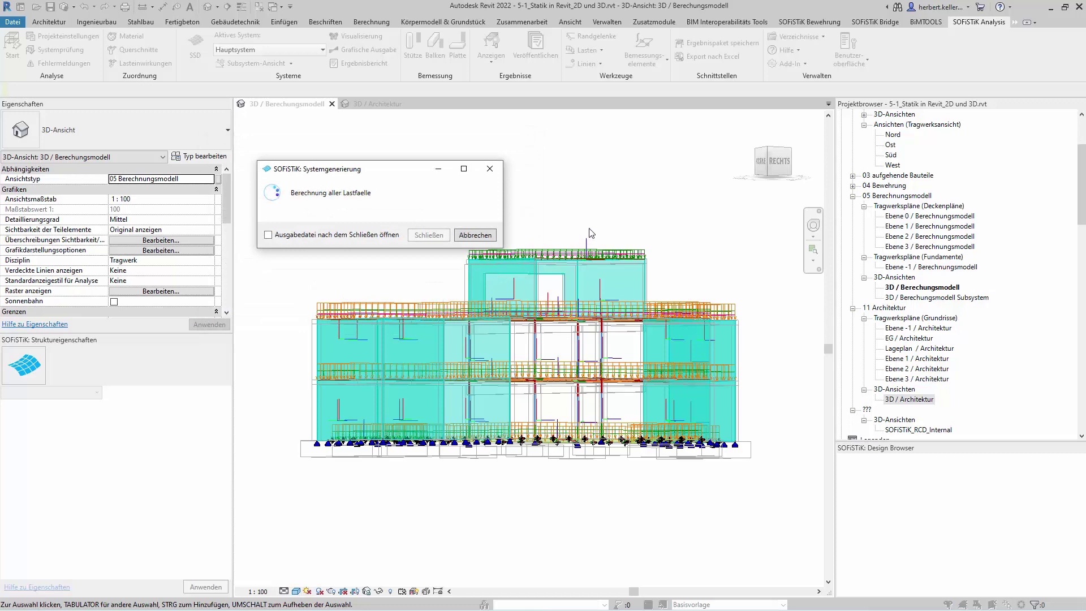
pyautogui.click(434, 232)
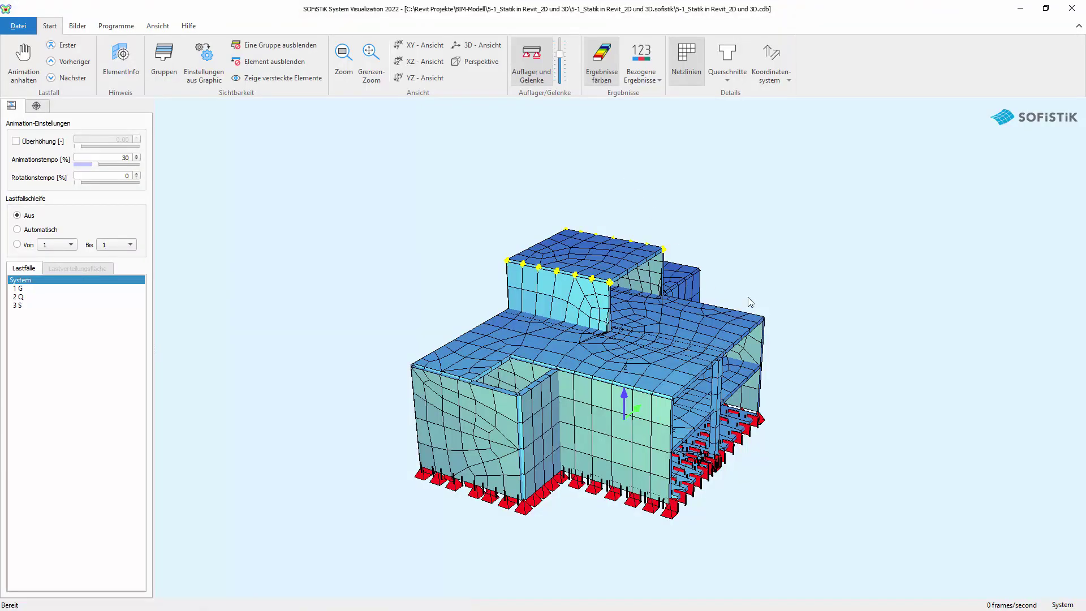
# Tilt and zoom the recalculated mesh model, then close the visualization to return to Revit.
pyautogui.moveTo(750, 302); pyautogui.dragTo(799, 266)
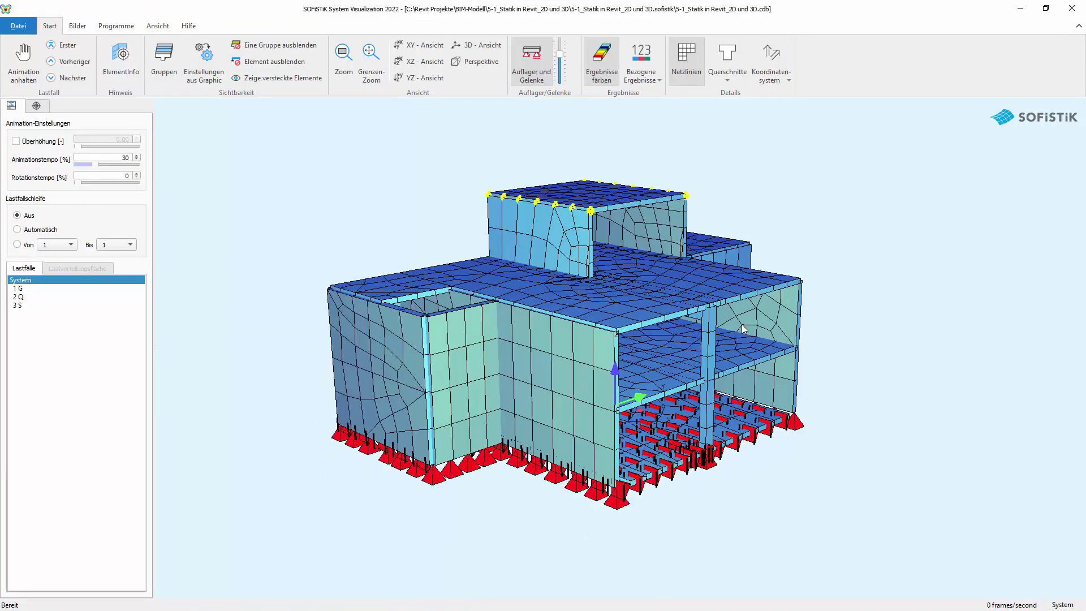
pyautogui.scroll(2, 693, 330)
pyautogui.scroll(2, 688, 323)
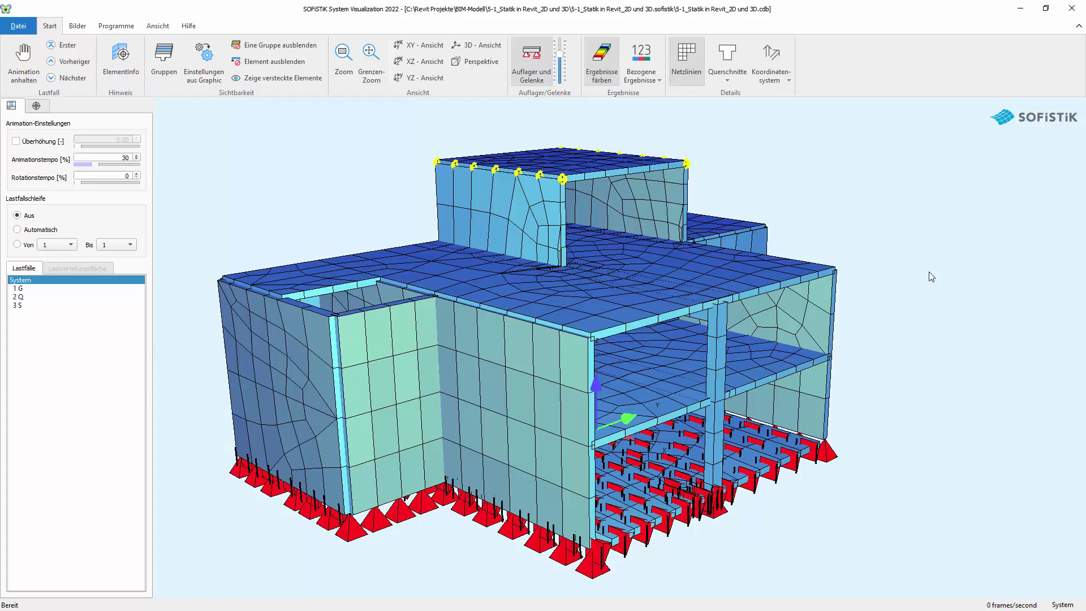
pyautogui.click(1072, 9)
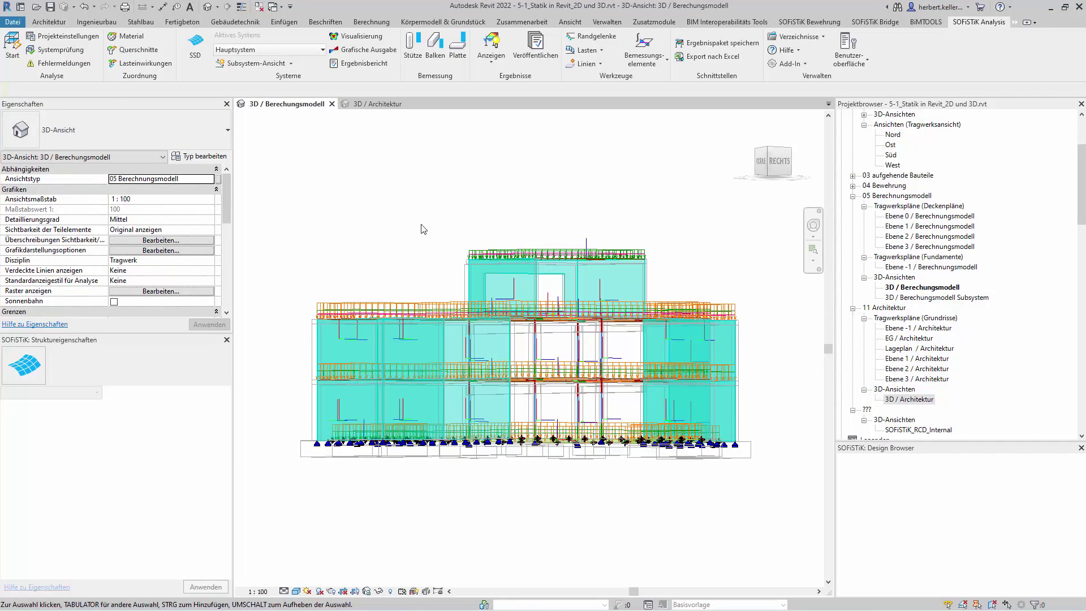
# Orbit to an isometric view and display the SOFiSTiK results via Ergebnisse > Anzeigen.
pyautogui.keyDown('shift'); pyautogui.moveTo(356, 223); pyautogui.dragTo(357, 230, button='middle'); pyautogui.keyUp('shift')
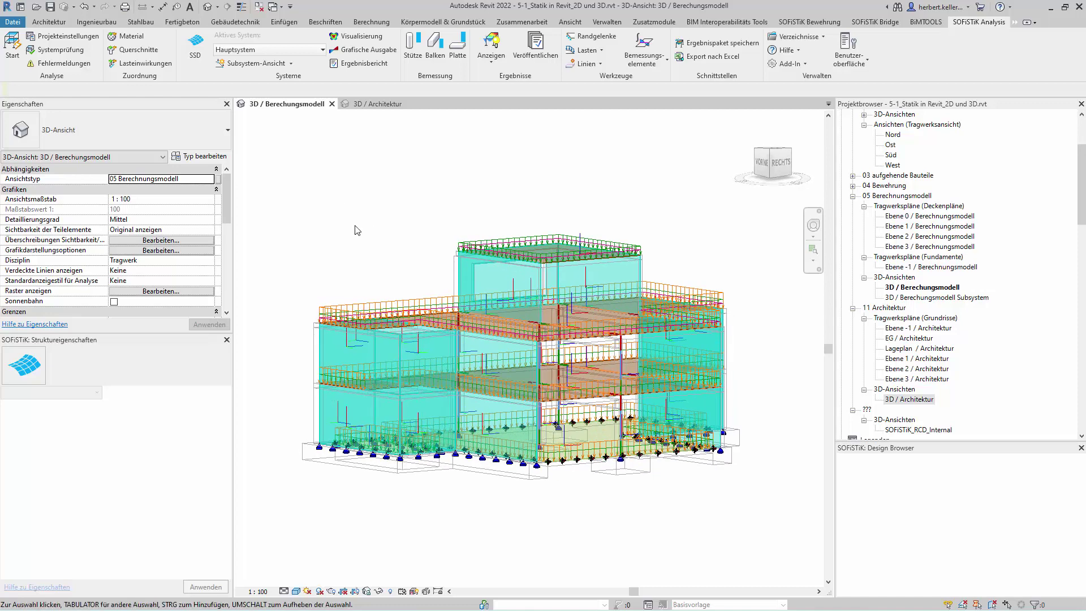
pyautogui.click(493, 44)
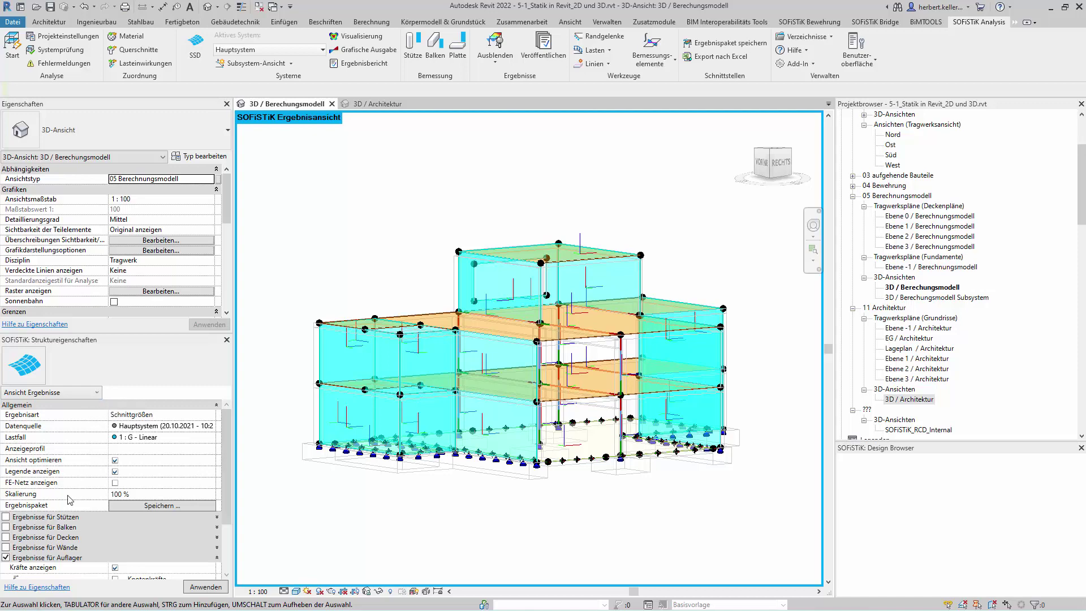
# Turn off support results, show slab m_yy moment contours, and orbit and zoom to inspect them.
pyautogui.click(5, 557)
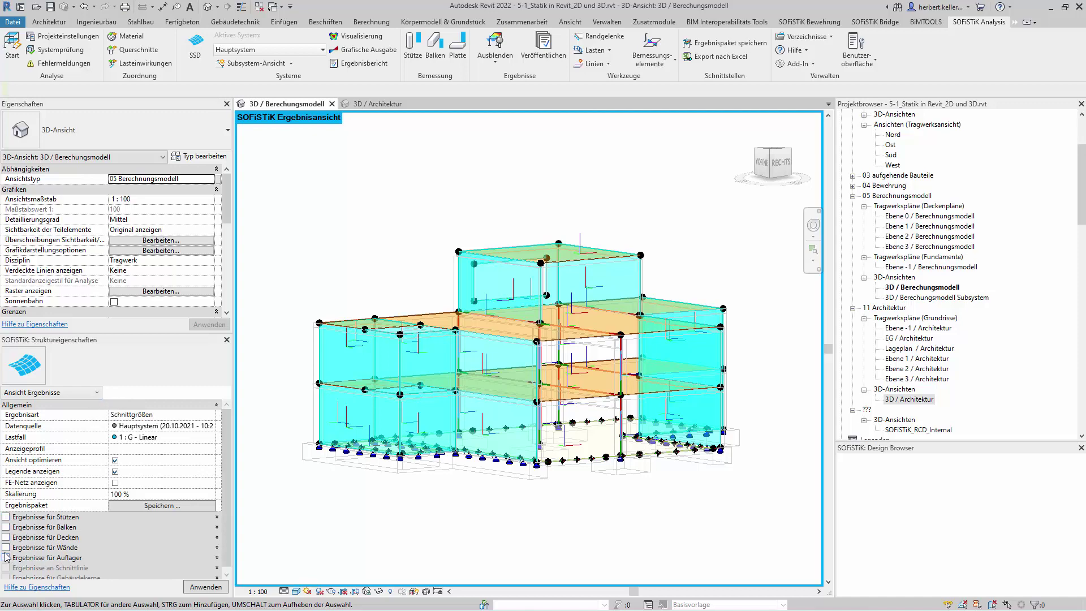
pyautogui.click(6, 538)
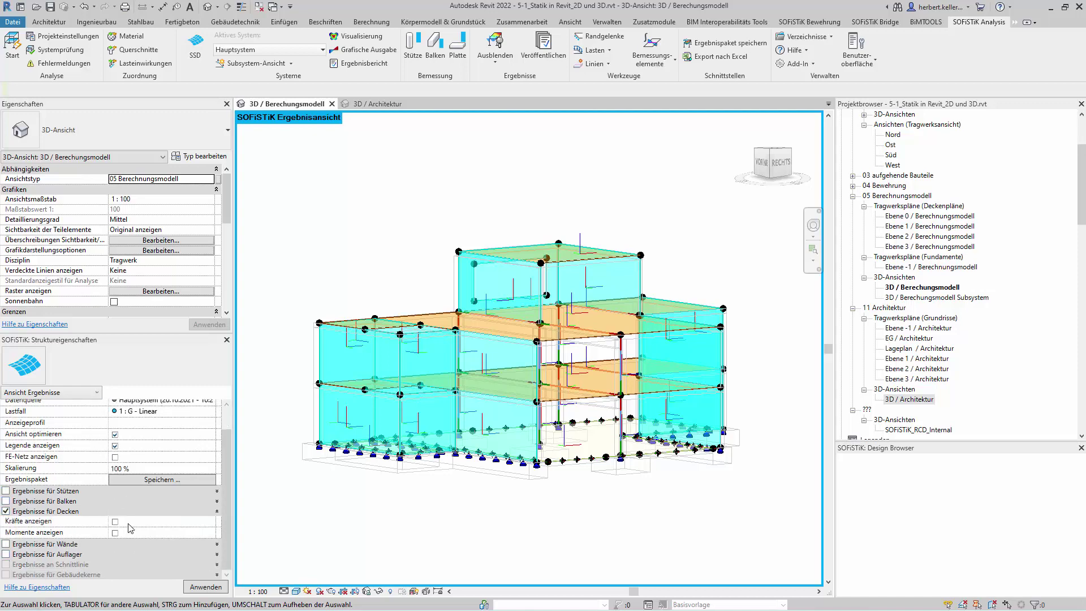
pyautogui.click(115, 533)
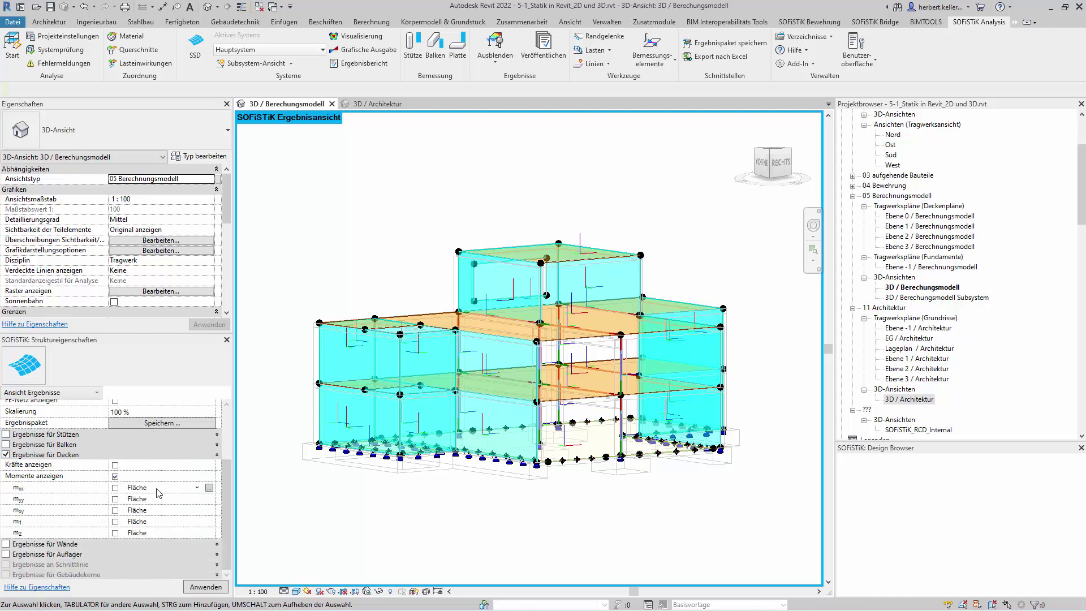
pyautogui.click(115, 499)
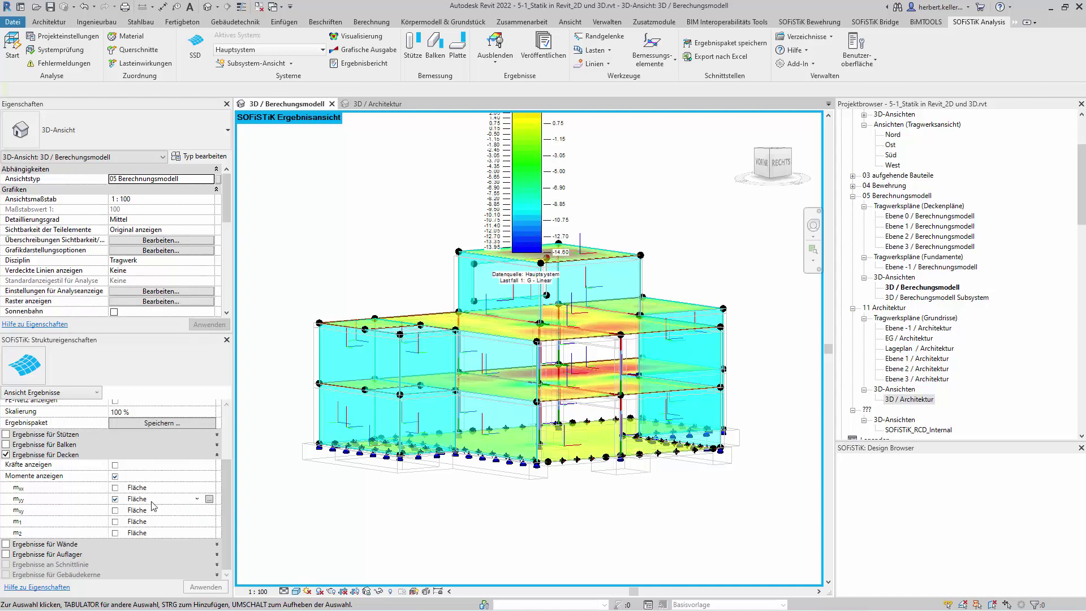
pyautogui.keyDown('shift'); pyautogui.moveTo(420, 499); pyautogui.dragTo(439, 512, button='middle'); pyautogui.keyUp('shift')
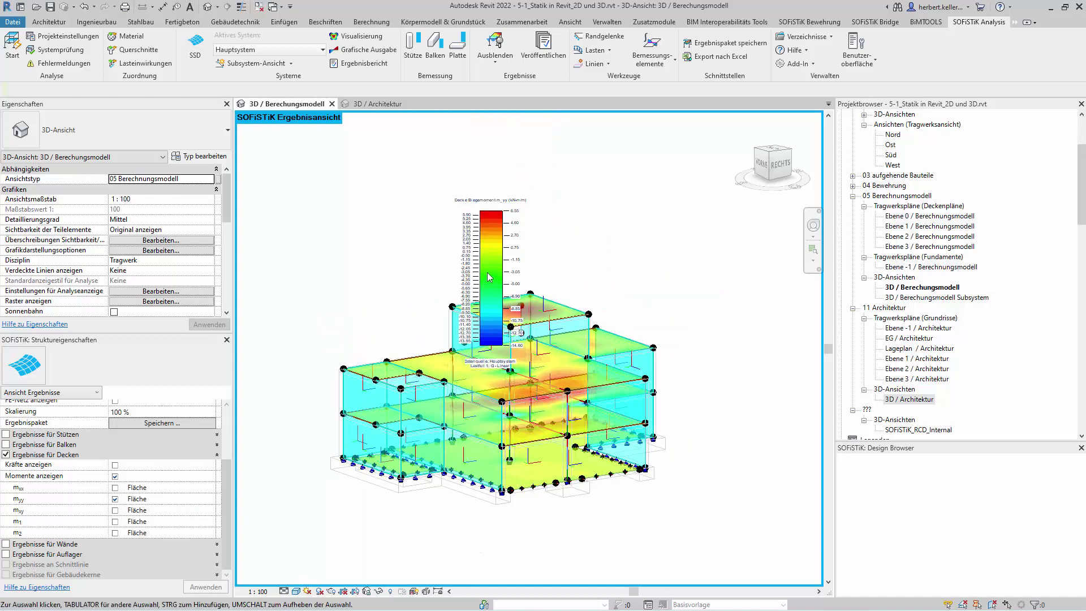
pyautogui.keyDown('shift'); pyautogui.moveTo(585, 303); pyautogui.dragTo(538, 334, button='middle'); pyautogui.keyUp('shift')
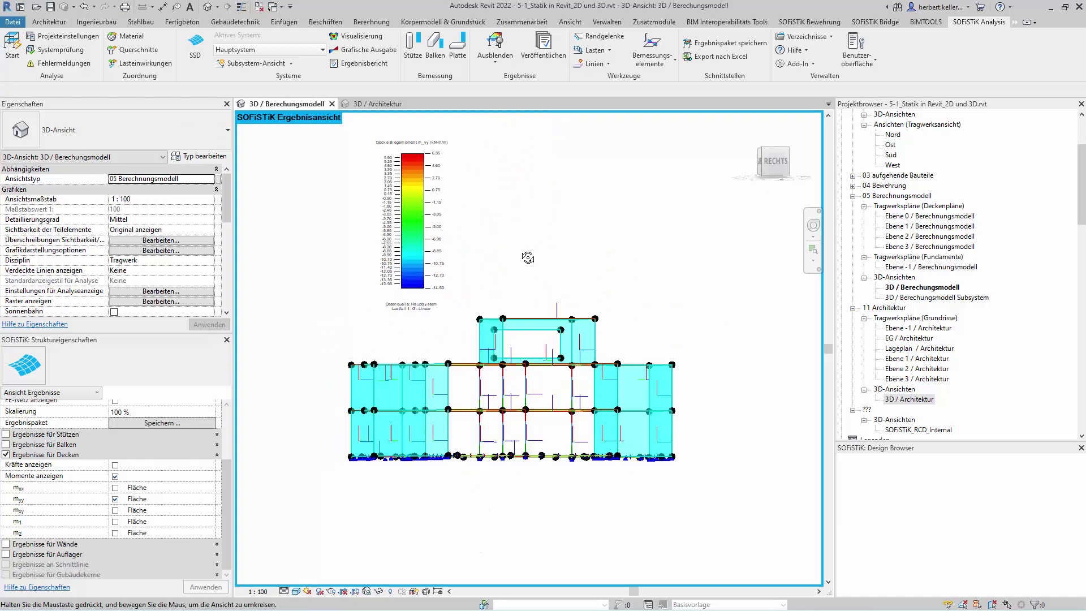
pyautogui.scroll(1, 538, 351)
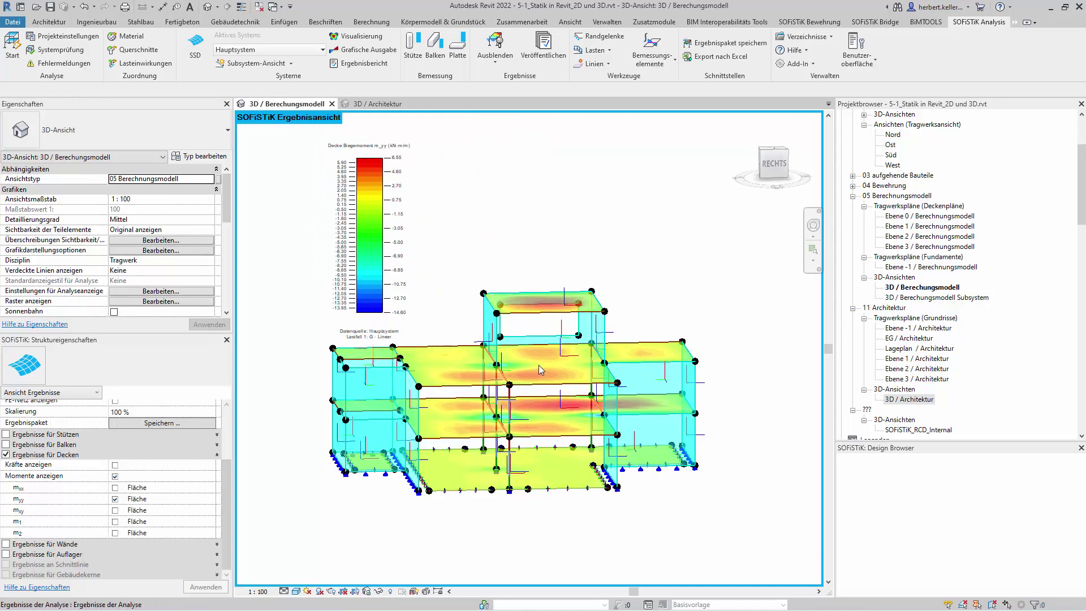
pyautogui.scroll(2, 538, 365)
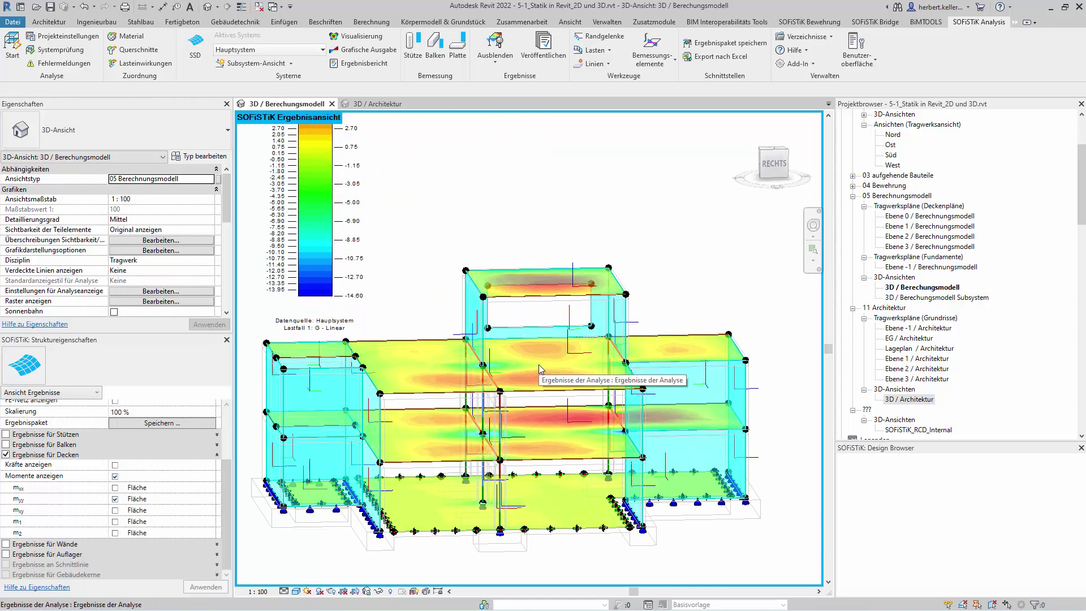
# Replace the slab m_yy results with support results and reposition the view on the supports.
pyautogui.click(116, 501)
pyautogui.click(7, 456)
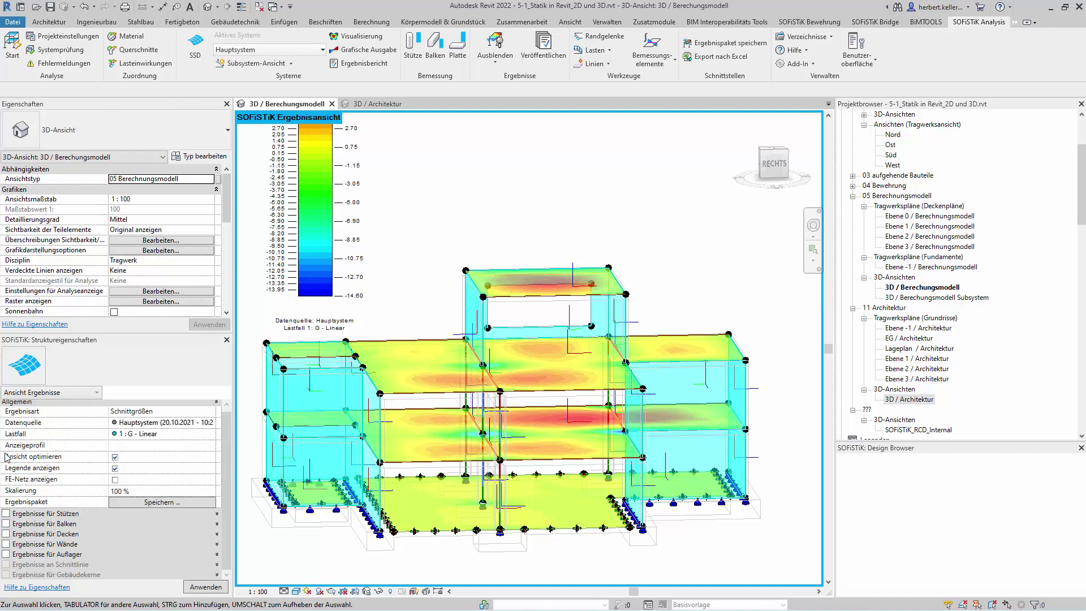
pyautogui.click(6, 554)
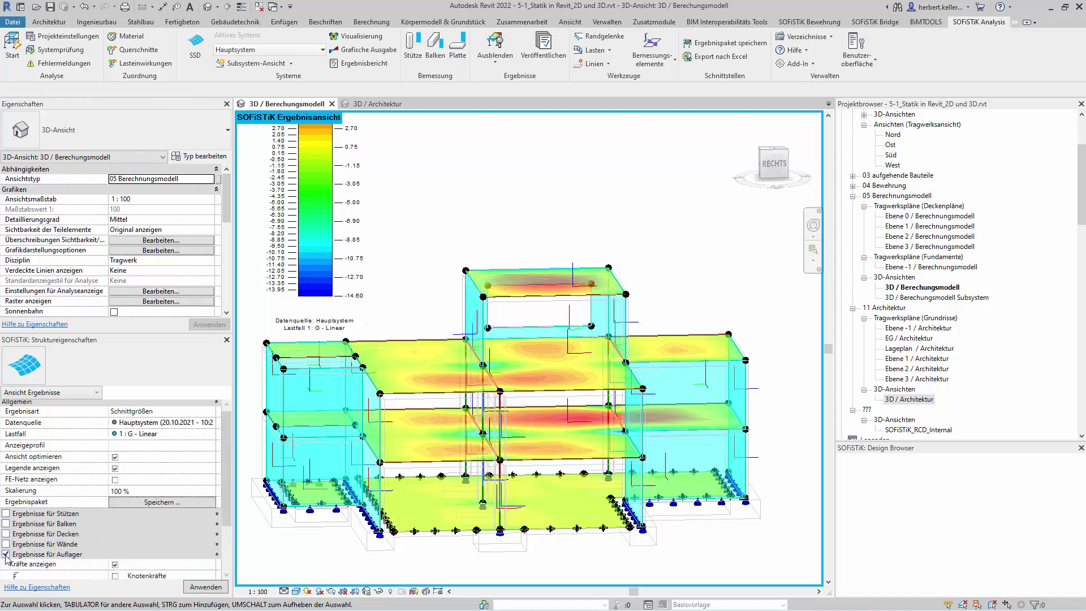
pyautogui.scroll(-2, 210, 425)
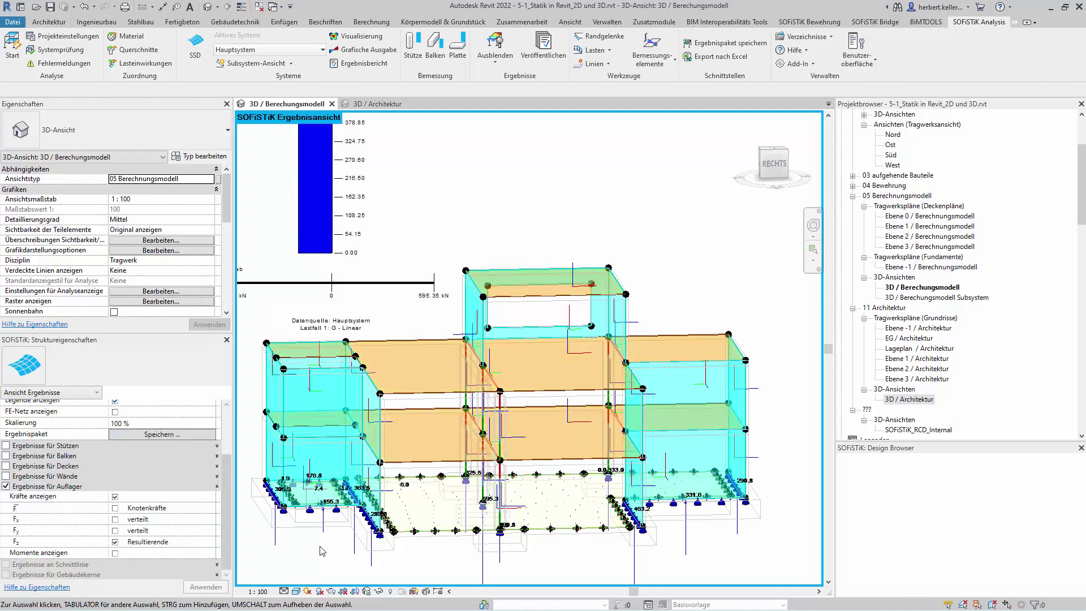
pyautogui.moveTo(321, 557)
pyautogui.mouseDown(button='middle')
pyautogui.moveTo(374, 480)
pyautogui.moveTo(391, 428)
pyautogui.mouseUp(button='middle')
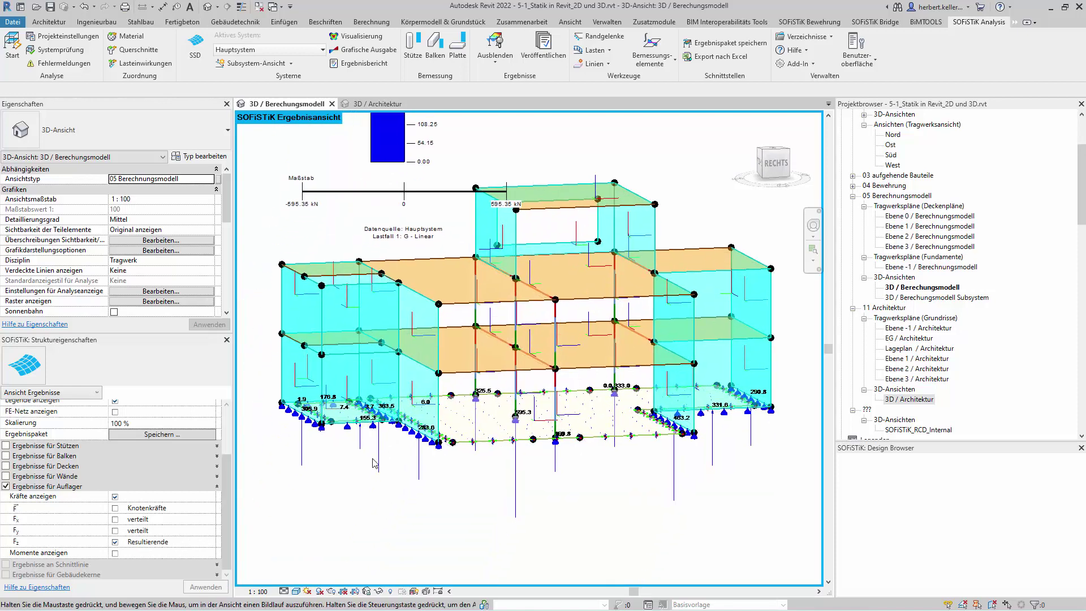
pyautogui.scroll(2, 390, 429)
# Show Fz reactions as verteilt, then durchschnittlich, finally as Resultierende values.
pyautogui.click(198, 543)
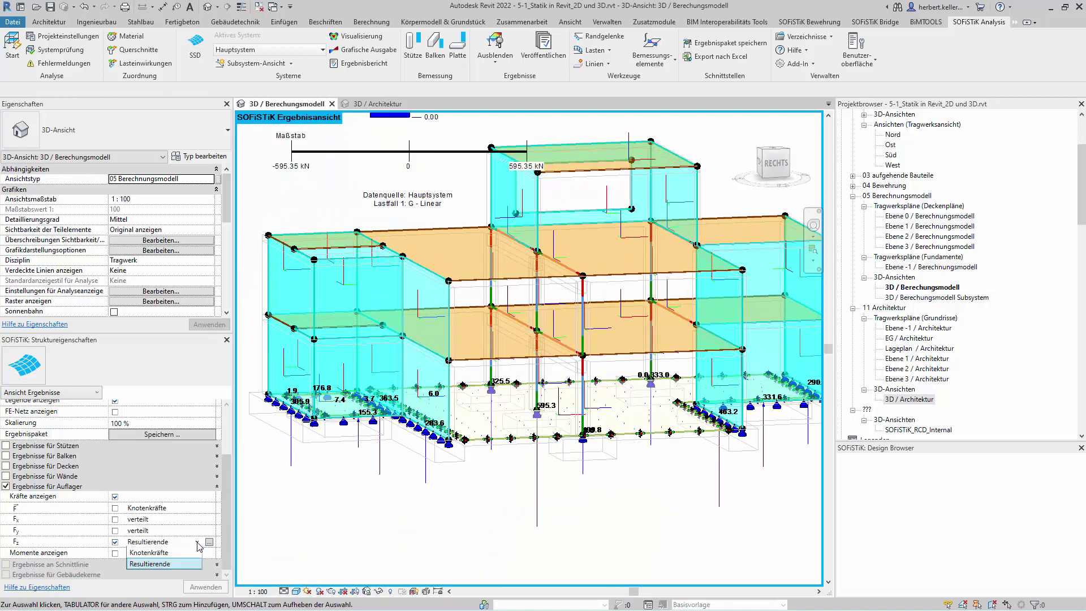
pyautogui.click(205, 587)
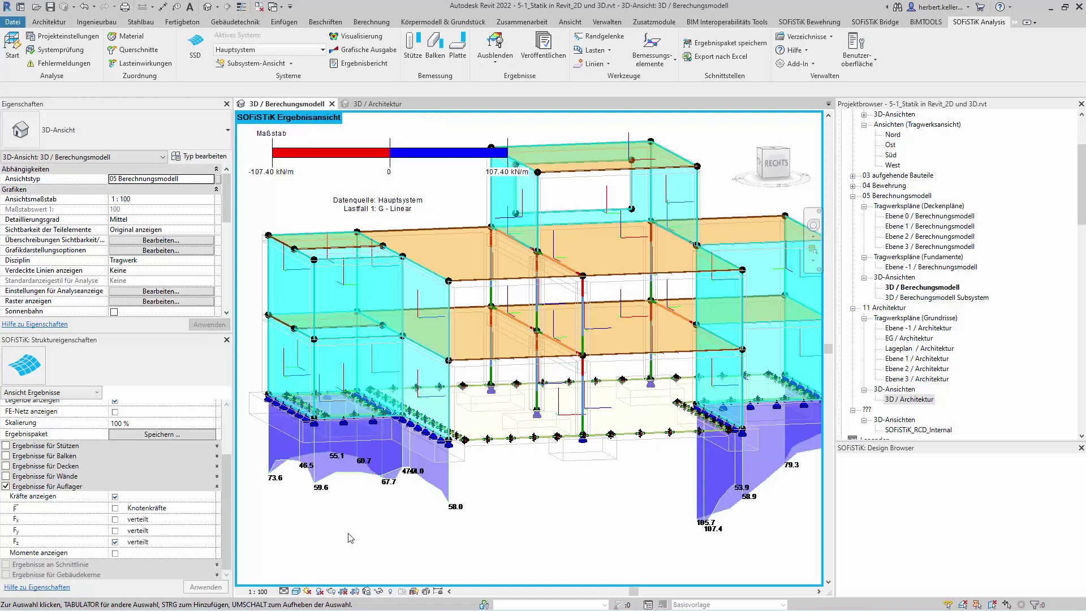
pyautogui.moveTo(373, 532)
pyautogui.keyDown('shift'); pyautogui.mouseDown(button='middle')
pyautogui.moveTo(422, 542)
pyautogui.moveTo(406, 524)
pyautogui.mouseUp(button='middle'); pyautogui.keyUp('shift')
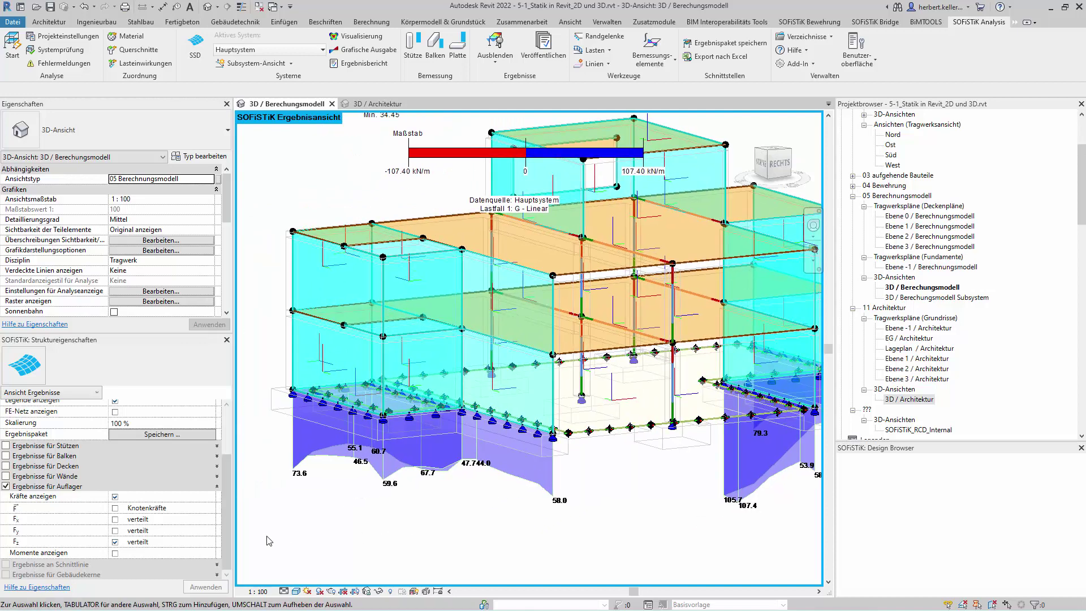
pyautogui.click(198, 542)
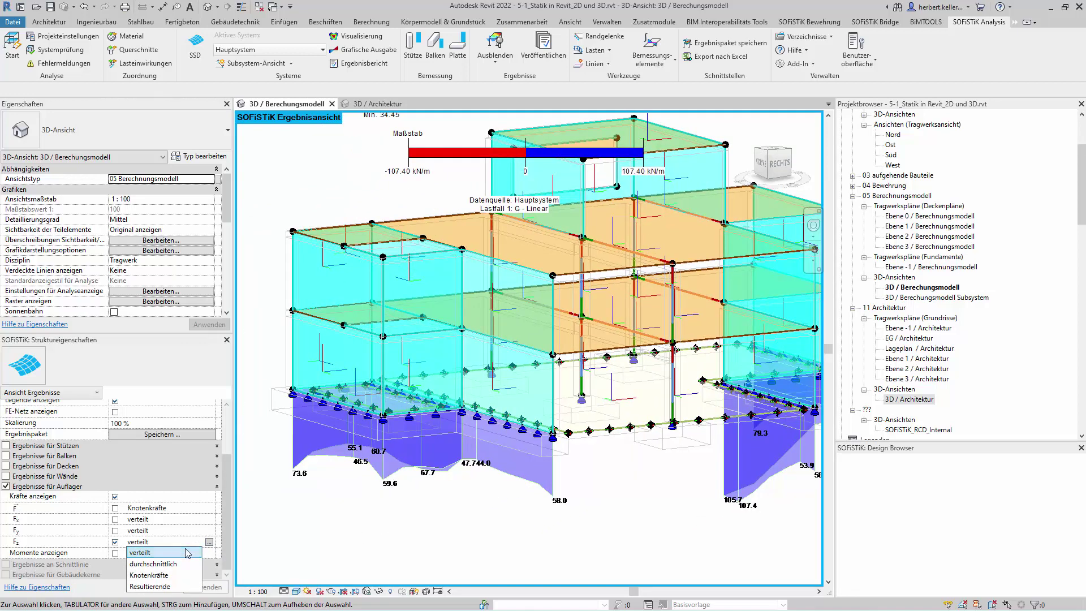
pyautogui.click(181, 565)
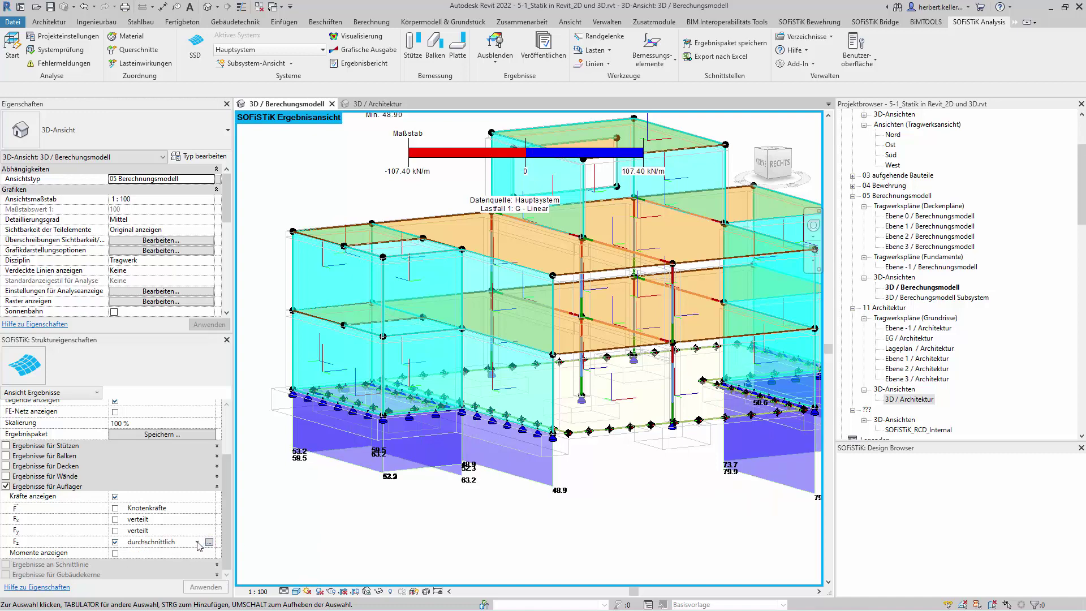
pyautogui.click(198, 544)
pyautogui.click(150, 587)
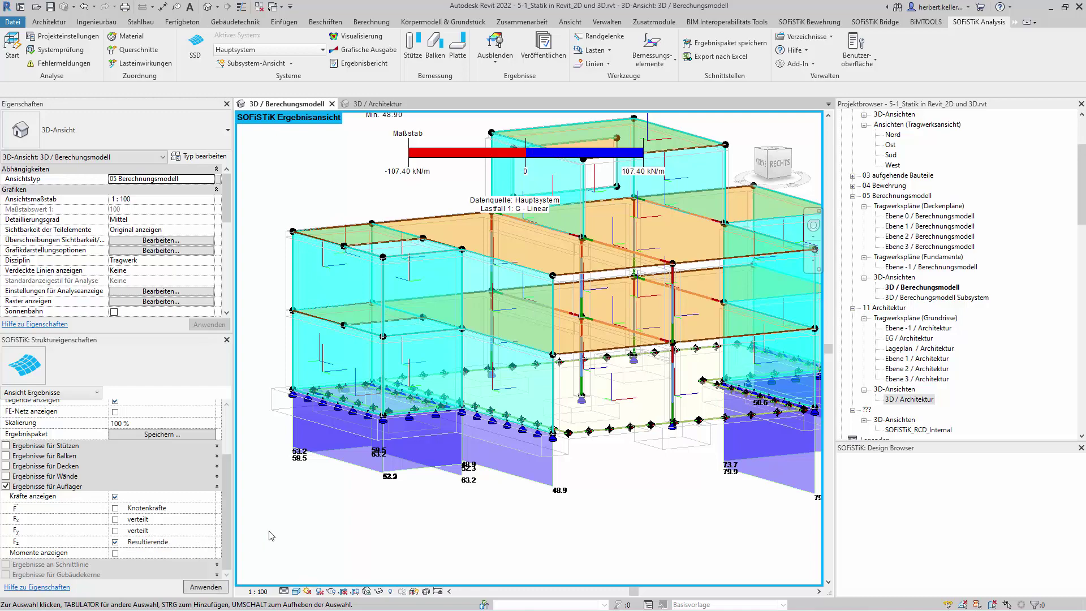
pyautogui.moveTo(403, 490)
pyautogui.keyDown('shift'); pyautogui.mouseDown(button='middle')
pyautogui.moveTo(420, 471)
pyautogui.moveTo(435, 498)
pyautogui.mouseUp(button='middle'); pyautogui.keyUp('shift')
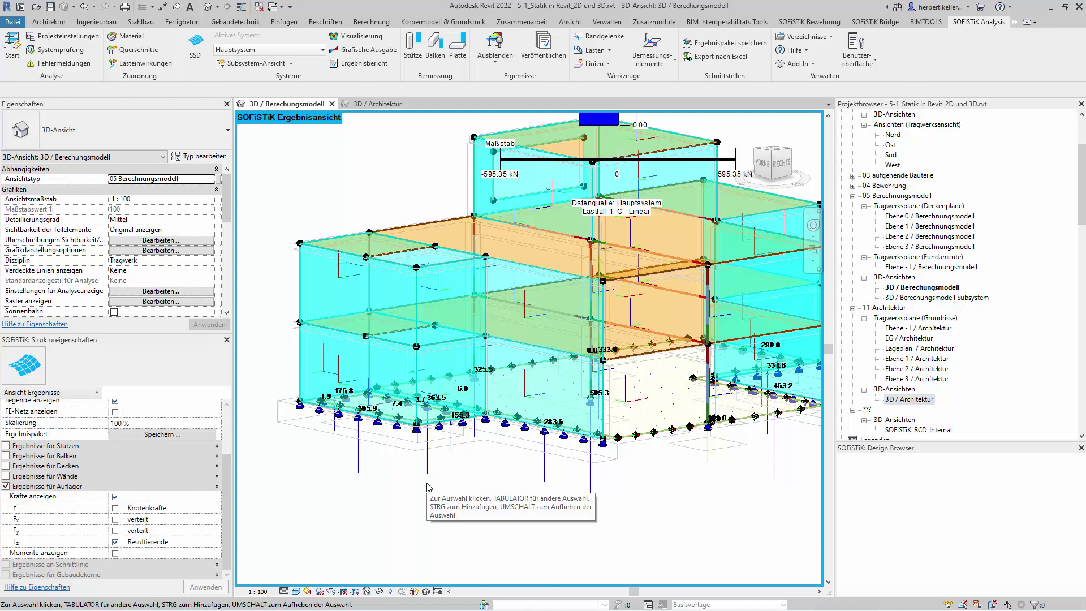
# Hide the SOFiSTiK results via Ergebnisse > Ausblenden and pan the 3D view.
pyautogui.click(492, 48)
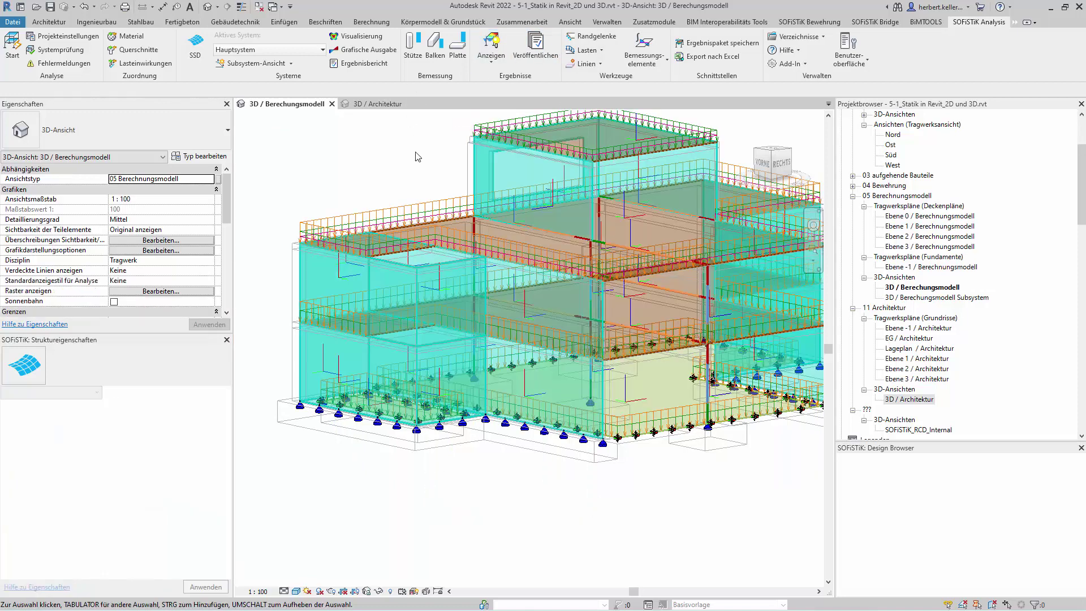
pyautogui.moveTo(417, 156); pyautogui.dragTo(378, 202, button='middle')
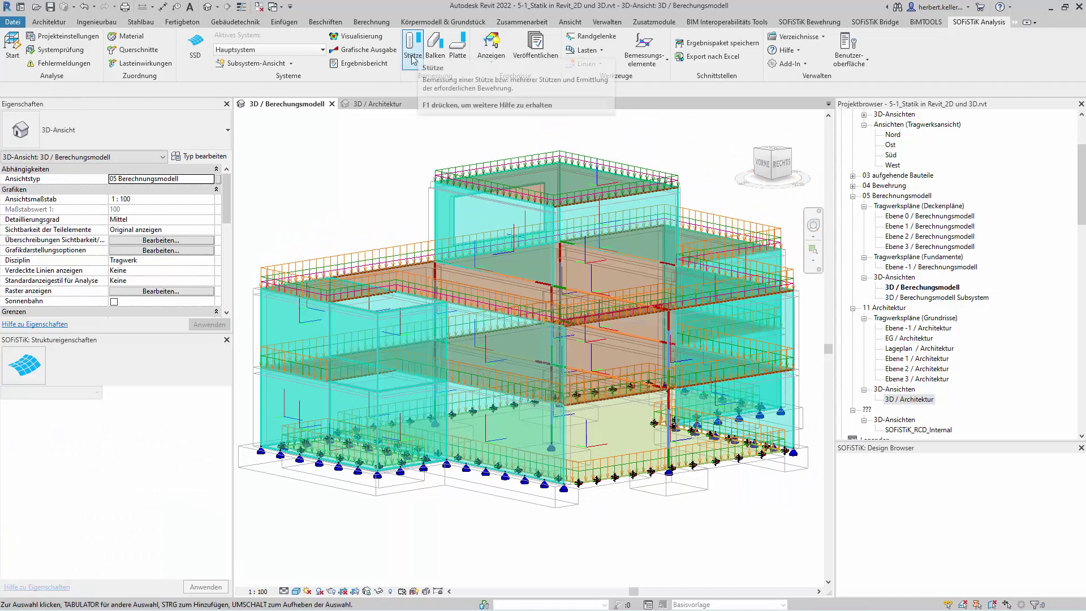